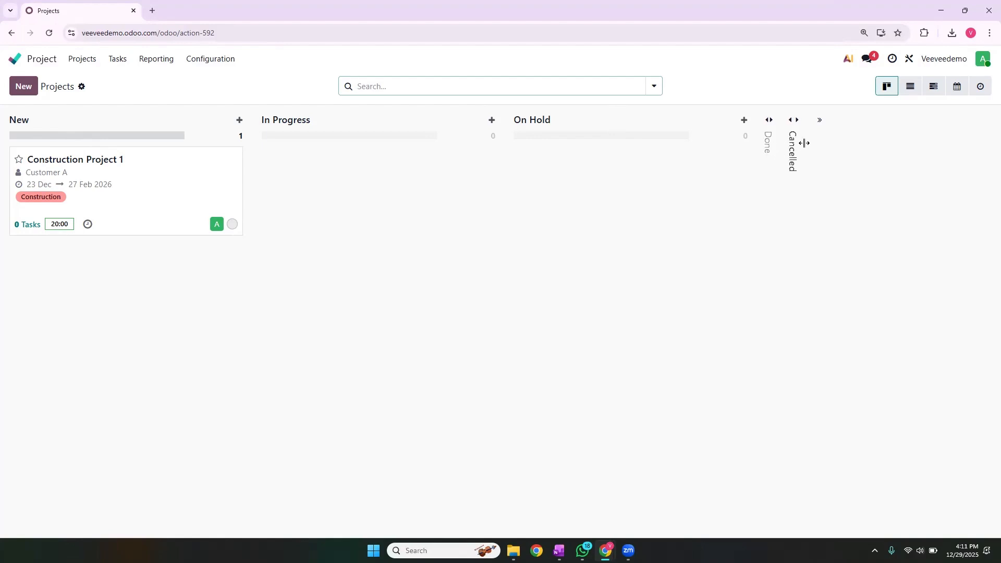
- Add a project stage named Invoice Pending in the project stages configuration
left_click(805, 142)
left_click(210, 58)
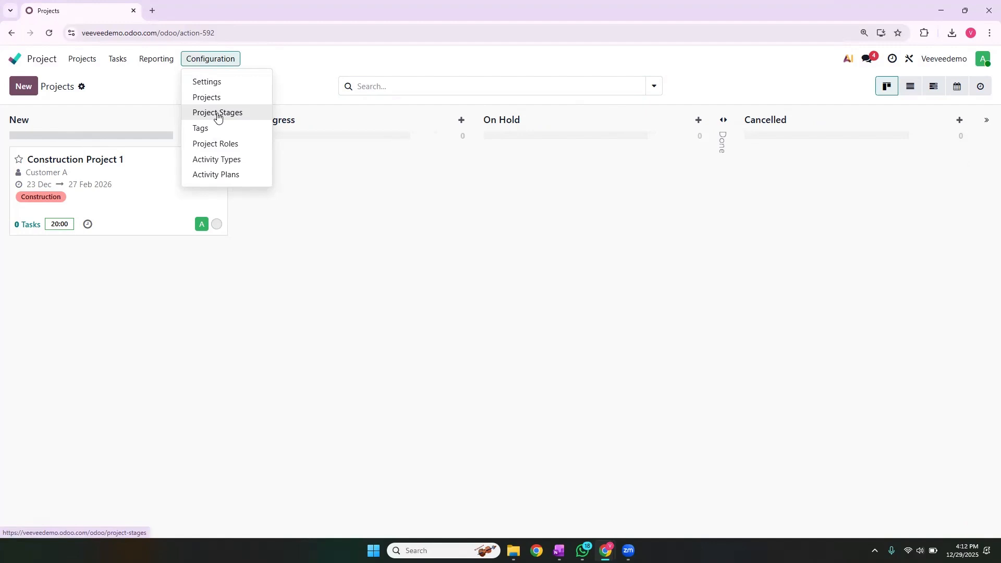
left_click(217, 113)
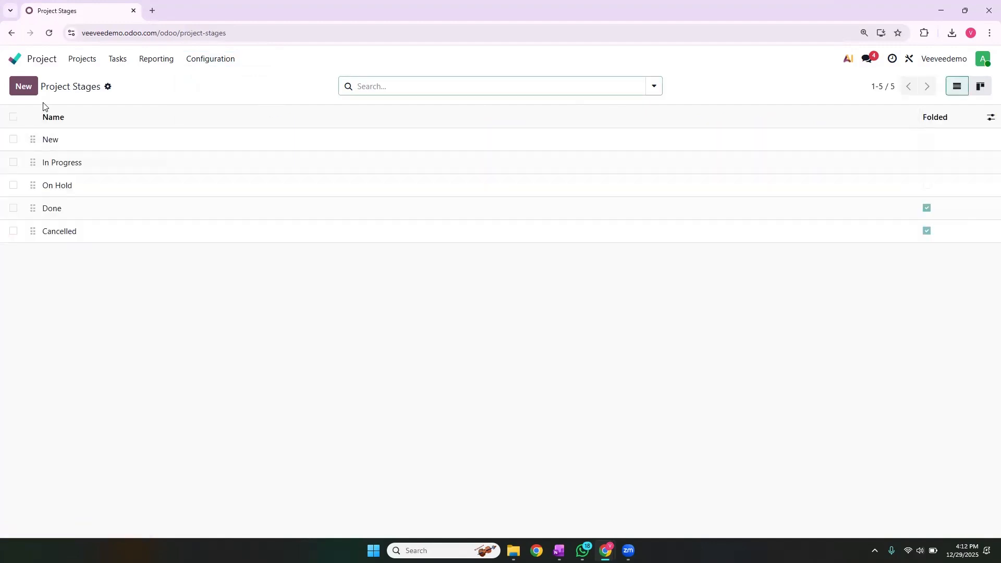
left_click(24, 87)
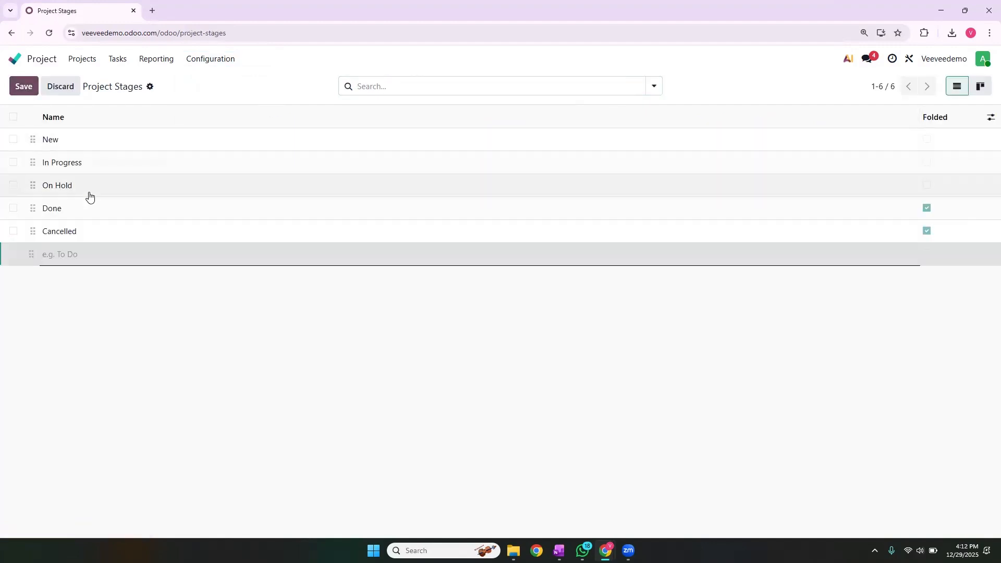
type("Invoice")
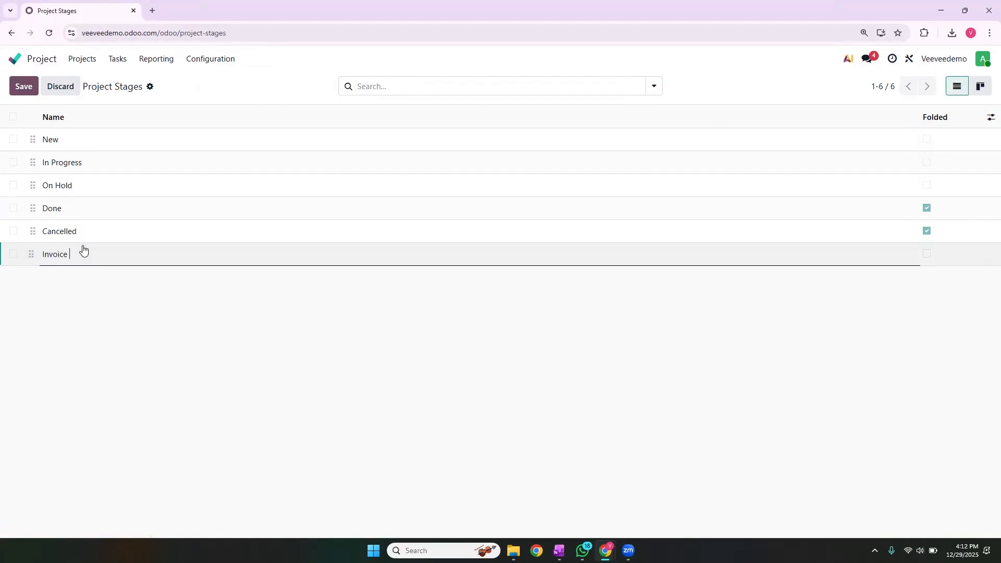
type(" Pending")
left_click(89, 340)
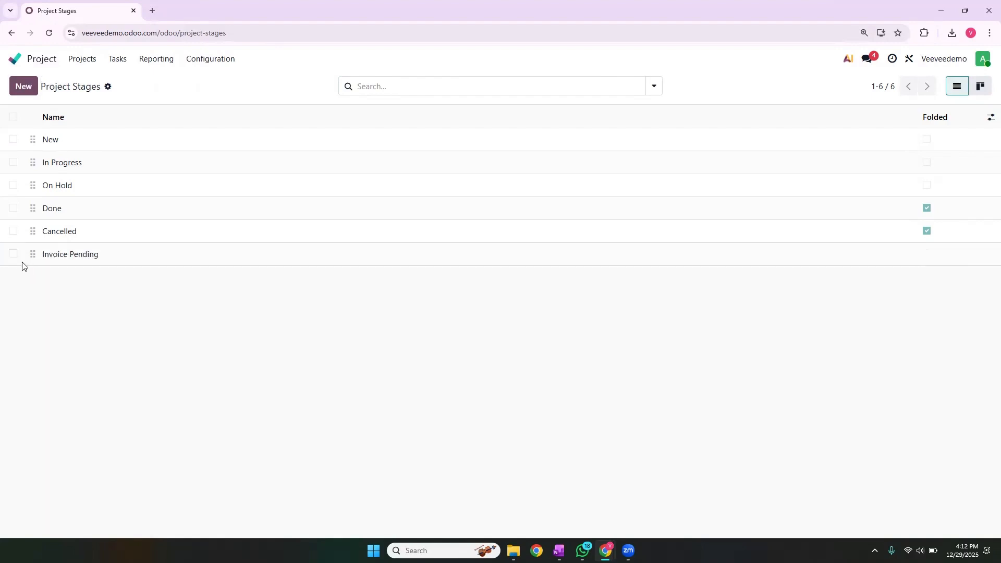
- Move the Invoice Pending stage between On Hold and Done, and return to the projects board
left_click_drag(32, 254, 32, 213)
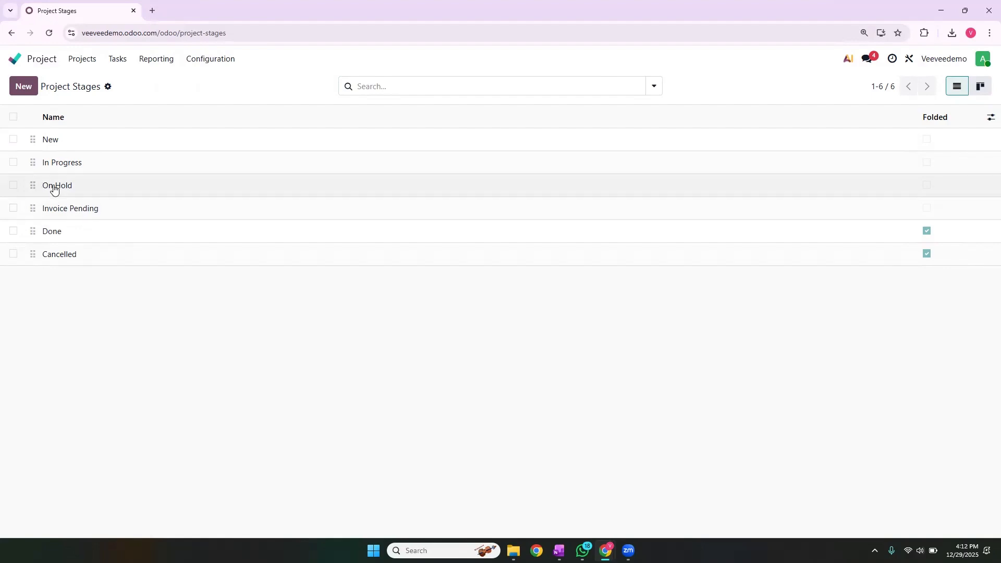
left_click(203, 67)
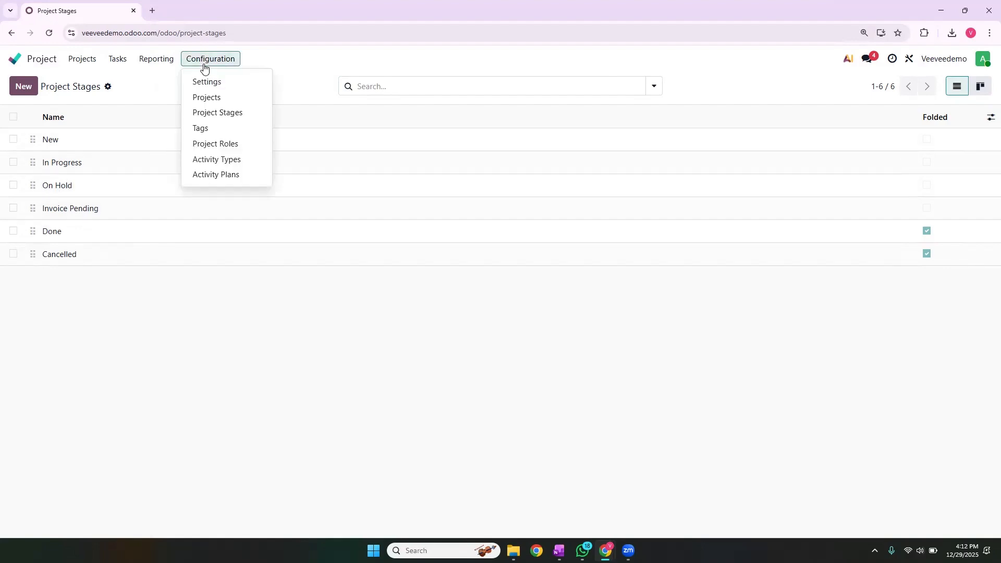
left_click(210, 113)
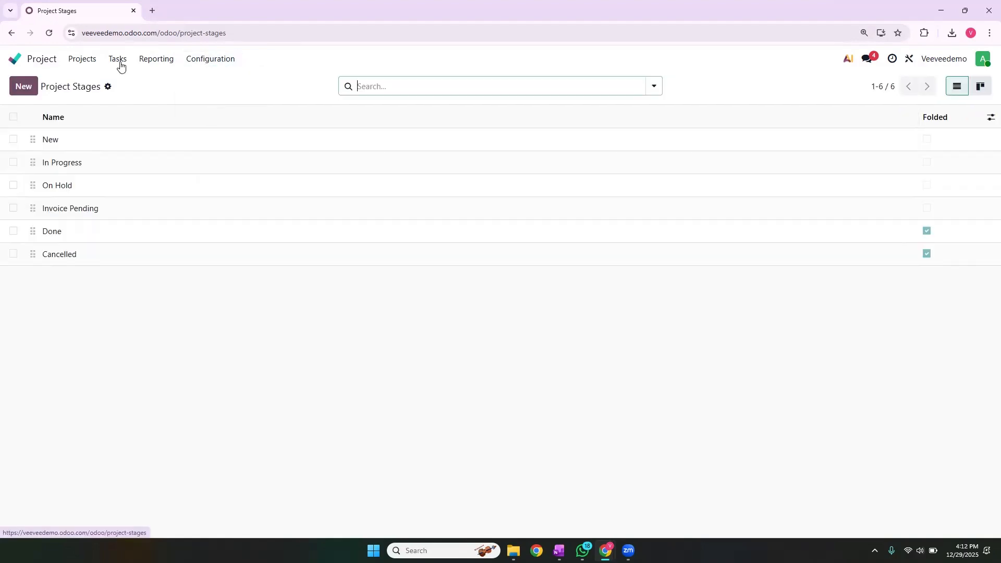
left_click(85, 60)
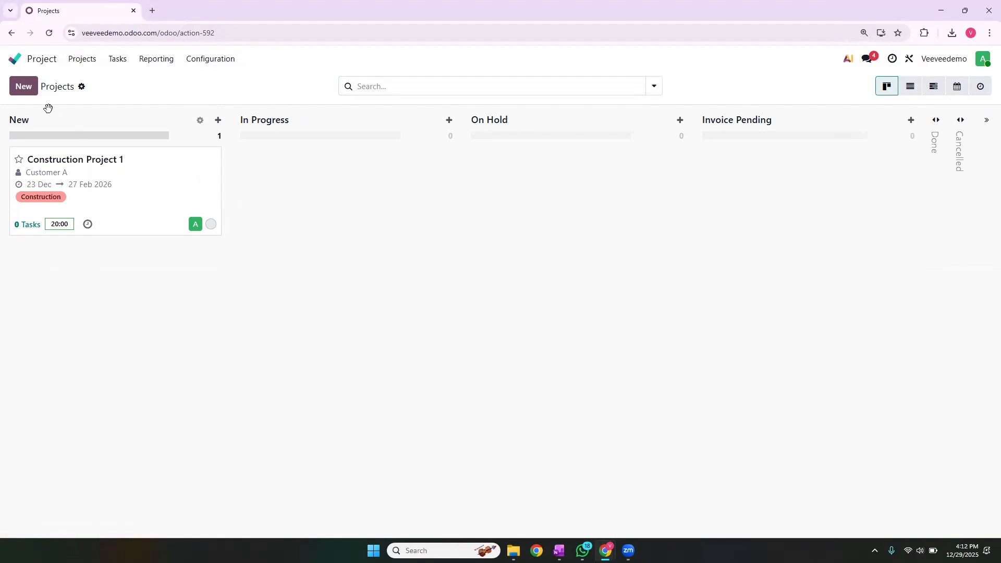
- Start a new project named Construction Project 2 and make it billable
left_click(19, 93)
type("Construction Project 2")
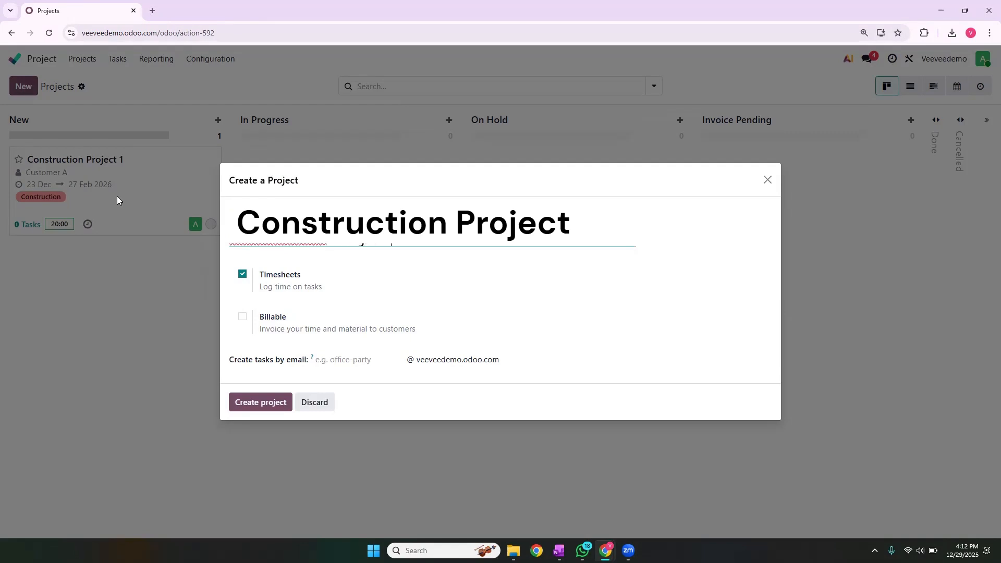
right_click(260, 236)
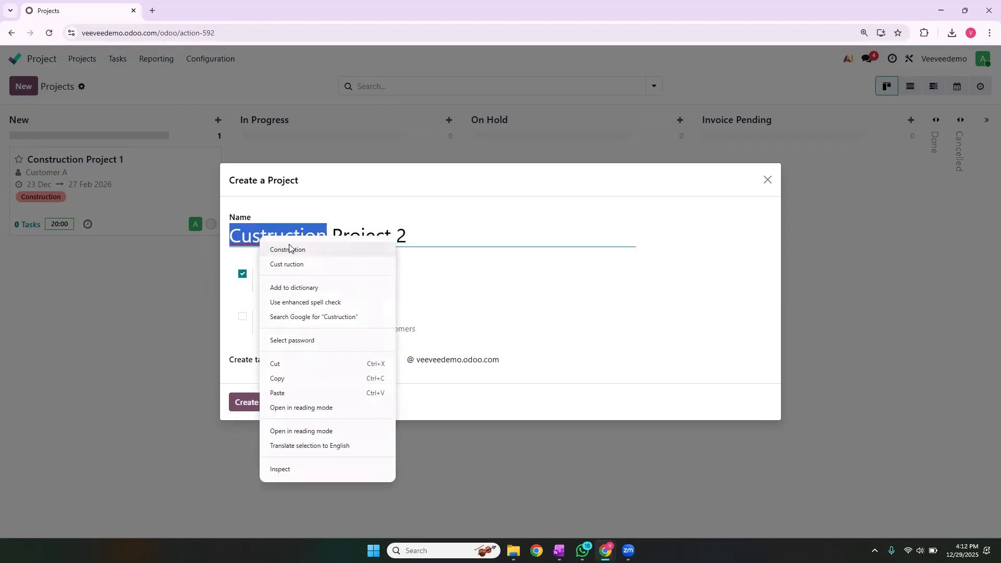
left_click(290, 248)
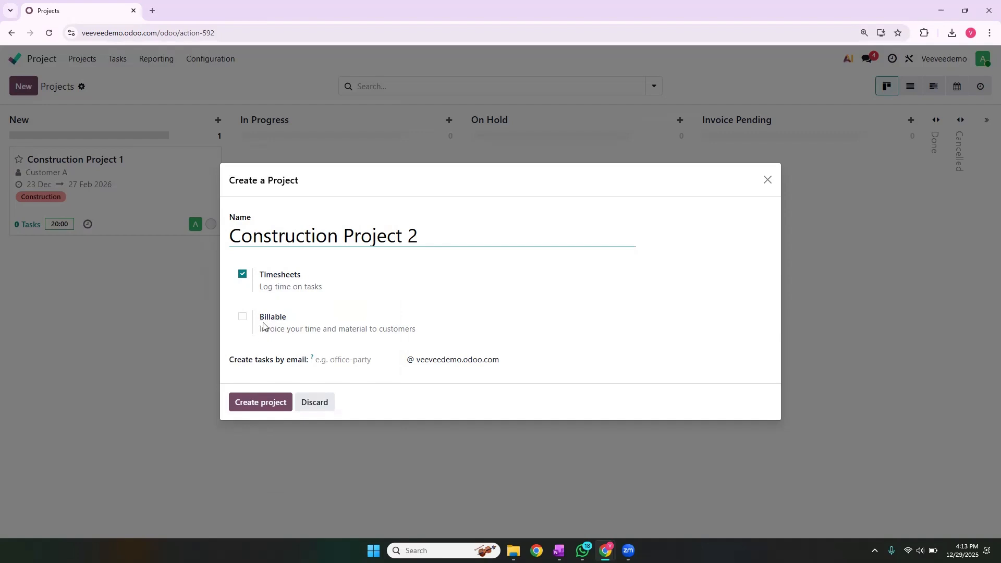
left_click(243, 318)
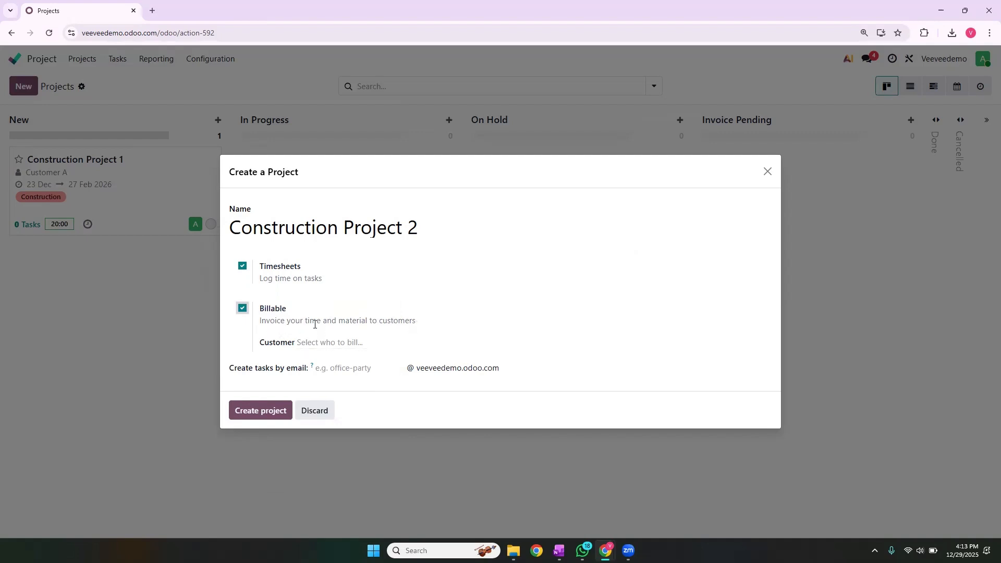
- Set a newly created Customer B as the customer to bill, and create the project
left_click(331, 346)
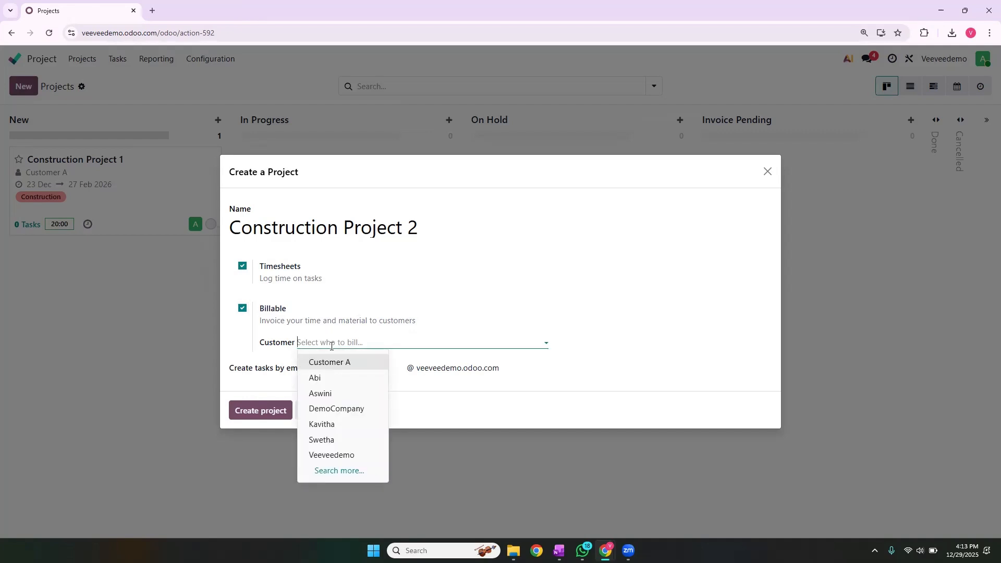
left_click(332, 364)
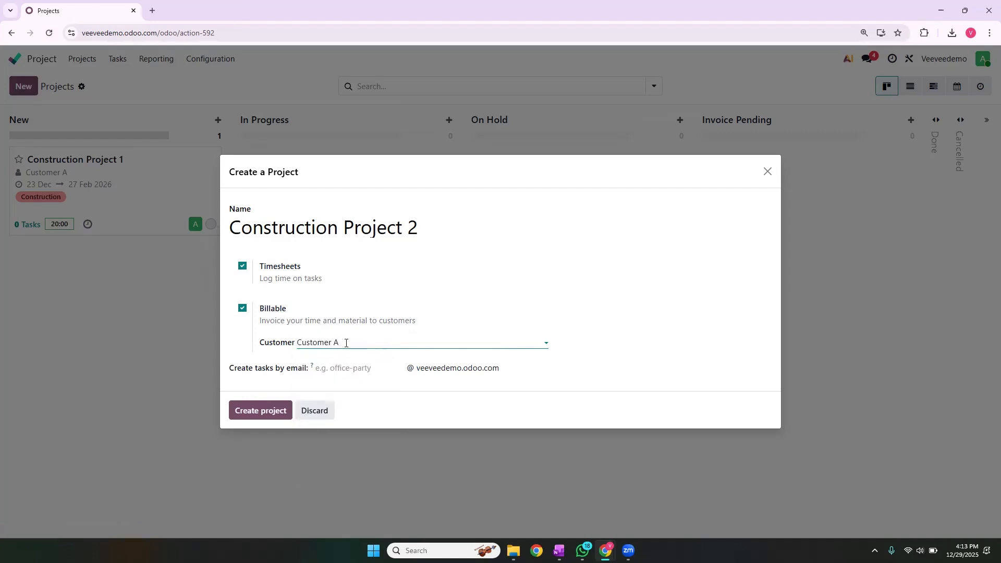
left_click_drag(345, 343, 297, 344)
type("Customer ")
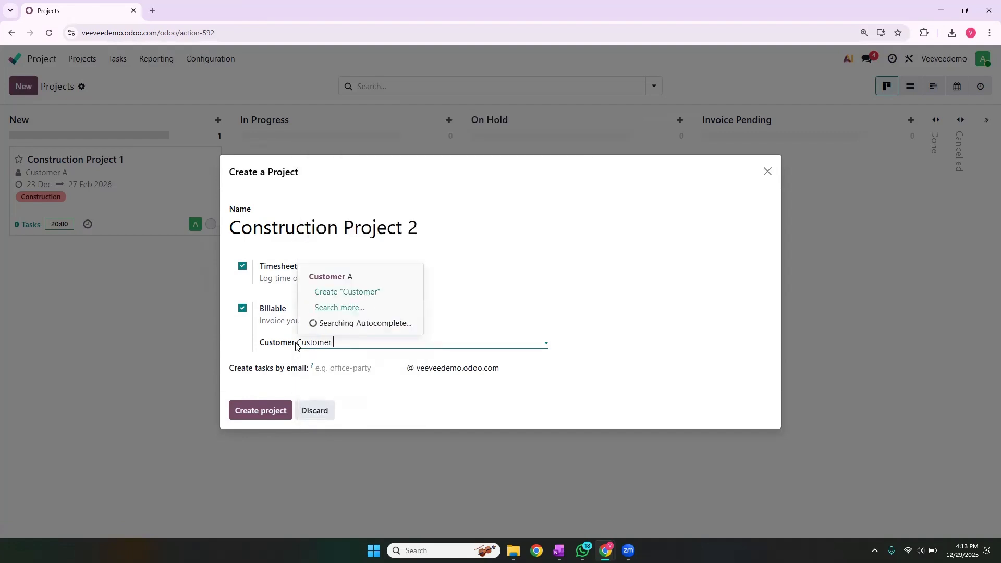
type("B")
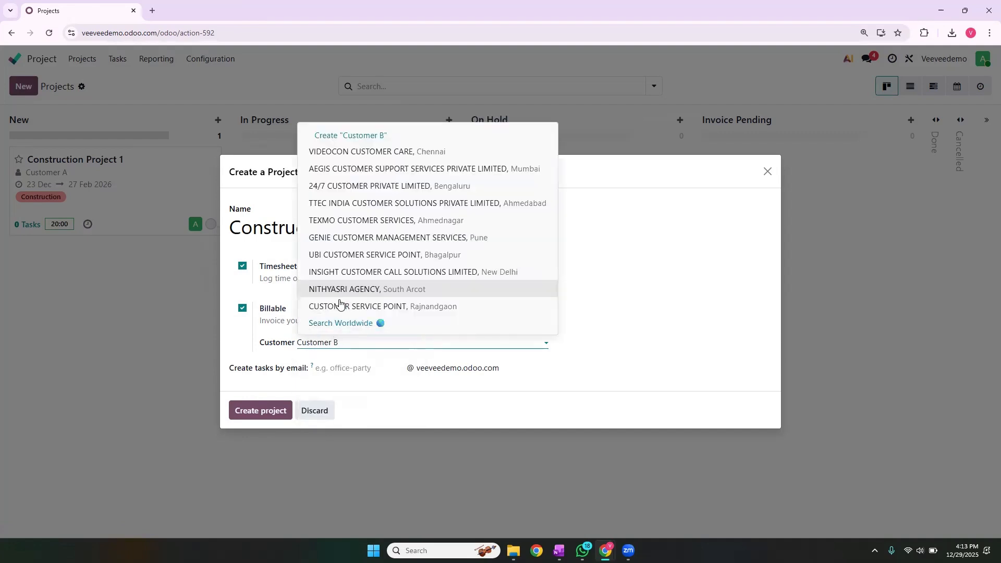
left_click(357, 136)
left_click(365, 368)
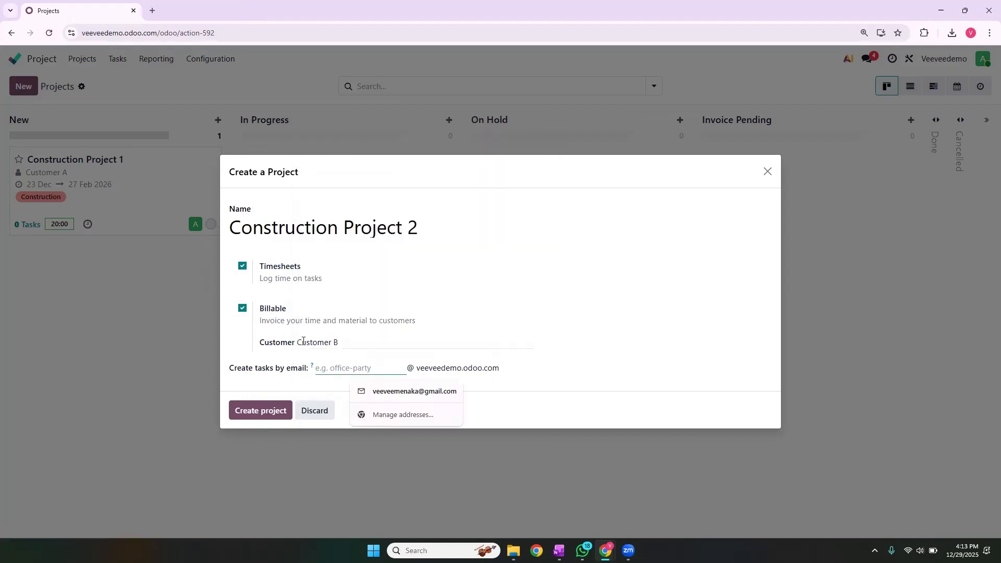
left_click(265, 417)
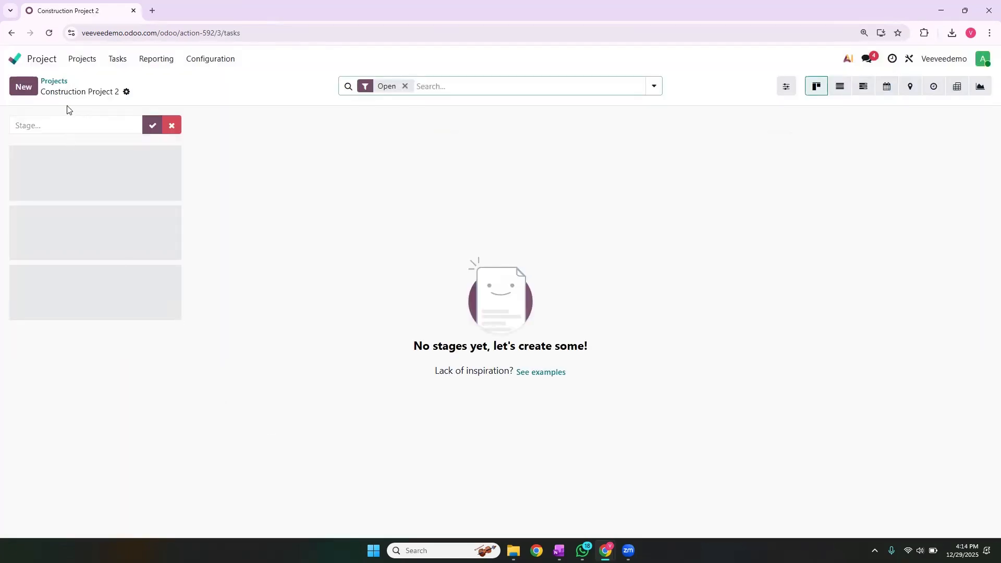
- Add the task stages New, In progress, On Hold and Done to Construction Project 2
left_click(54, 124)
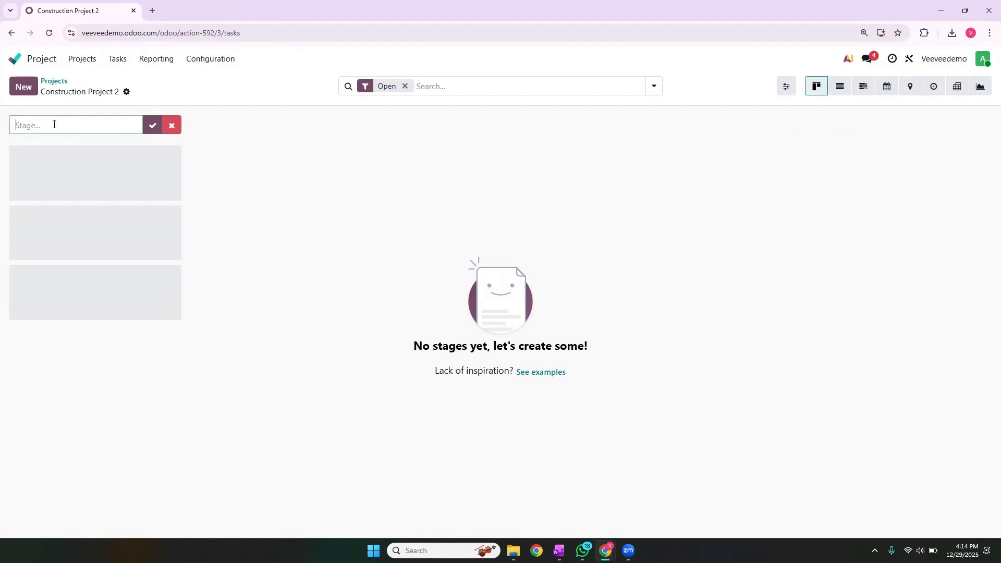
type("New")
left_click(152, 125)
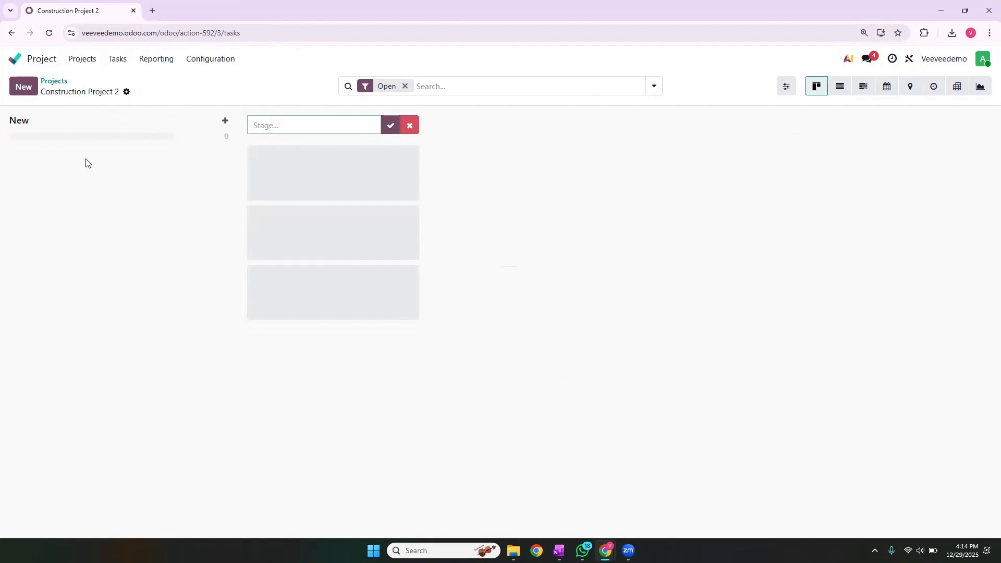
type("In progress")
left_click(389, 131)
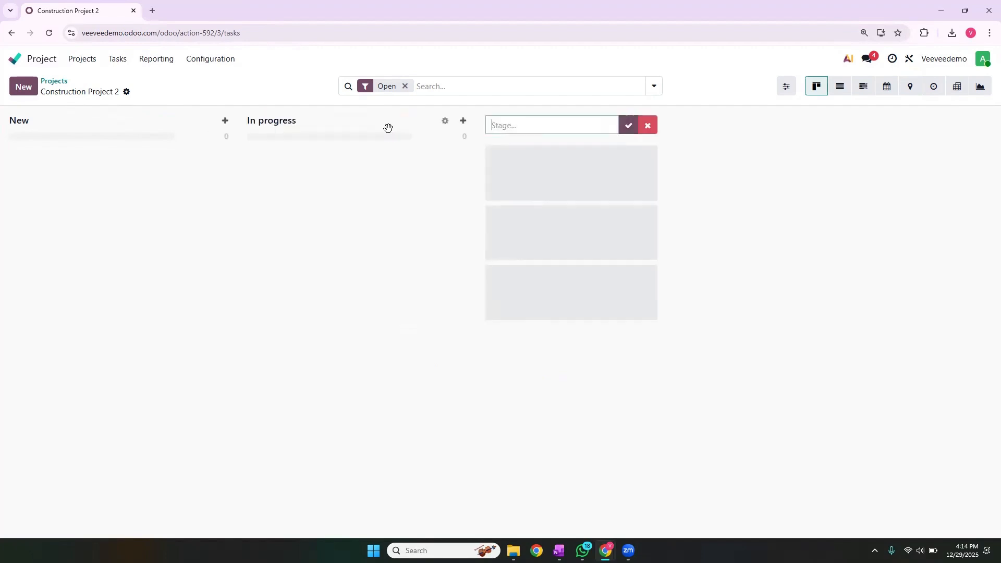
type("On Hold")
left_click(626, 124)
type("Done")
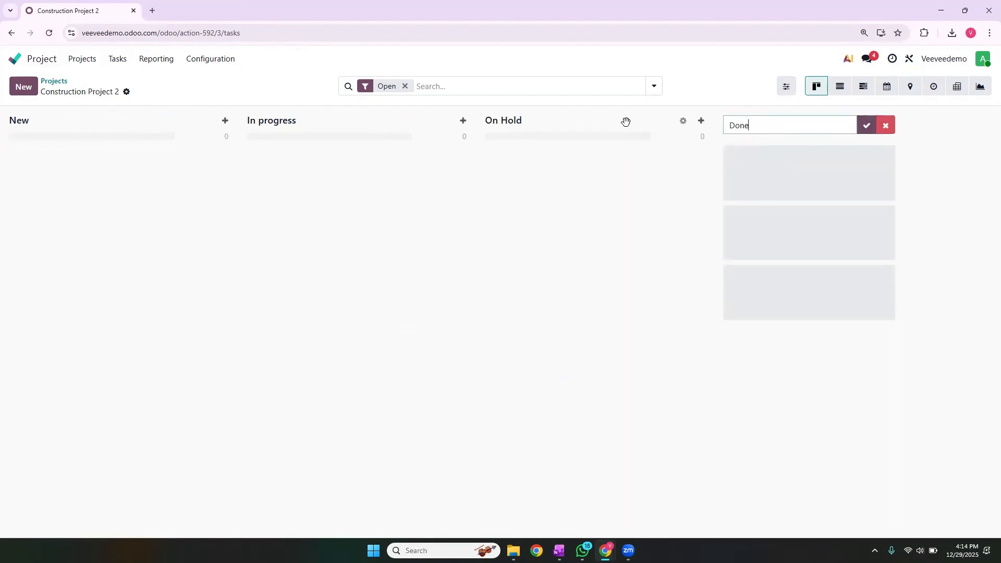
left_click(867, 126)
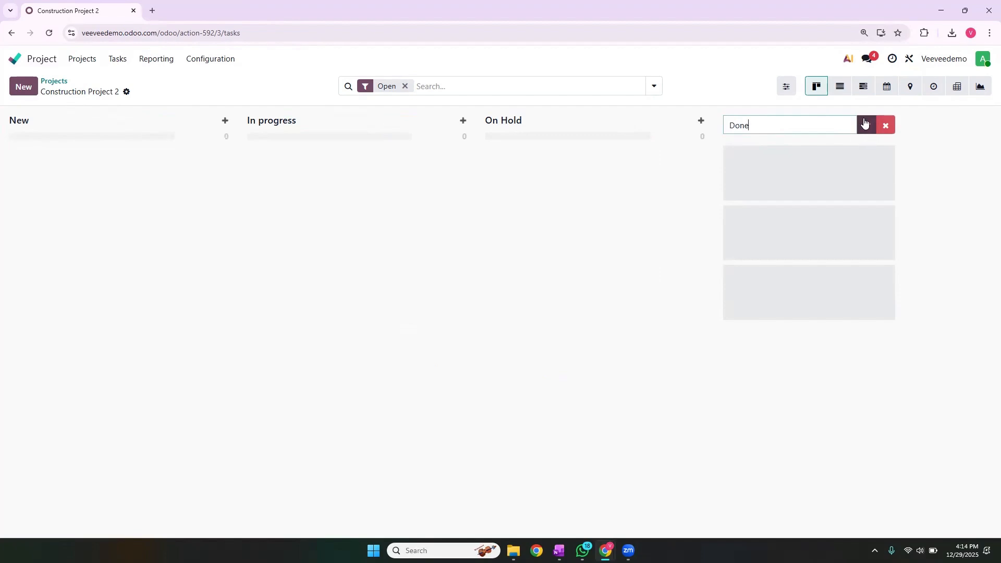
left_click(288, 282)
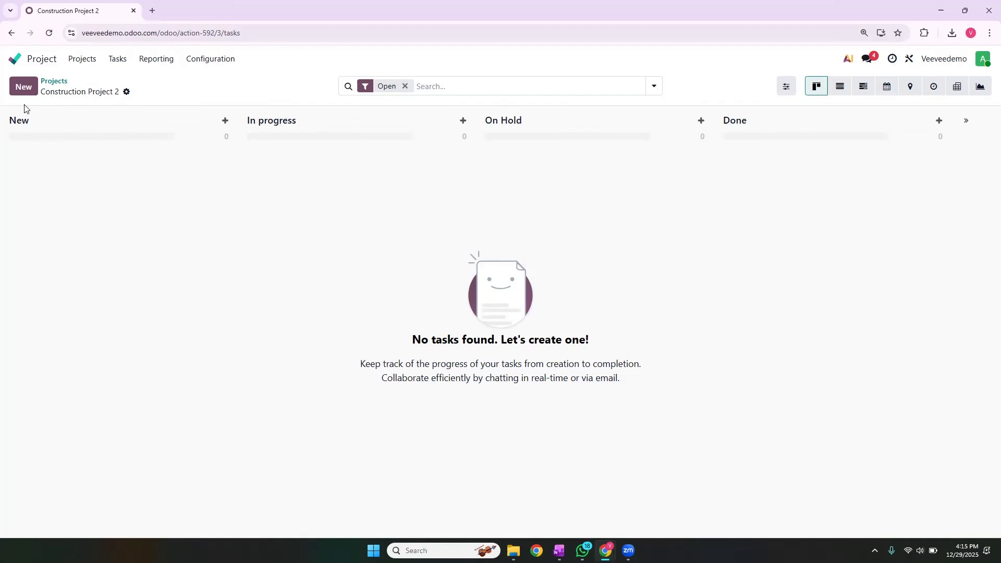
- Create a task titled Design Creation in the New stage of Construction Project 2
left_click(14, 90)
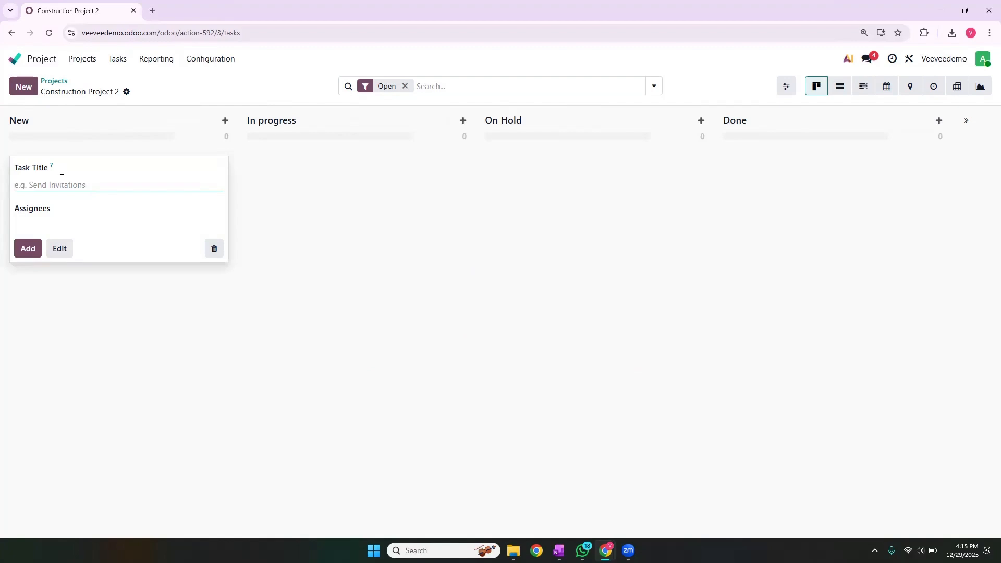
type("Design Creation")
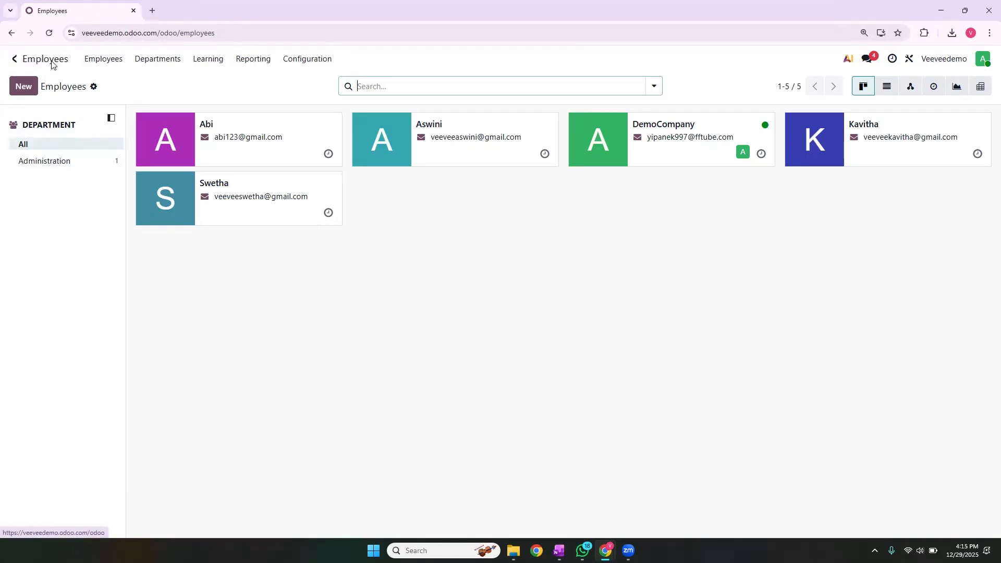
- Return to Construction Project 2 in the Project app, open the Design Creation task and assign it to DemoCompany
left_click(13, 58)
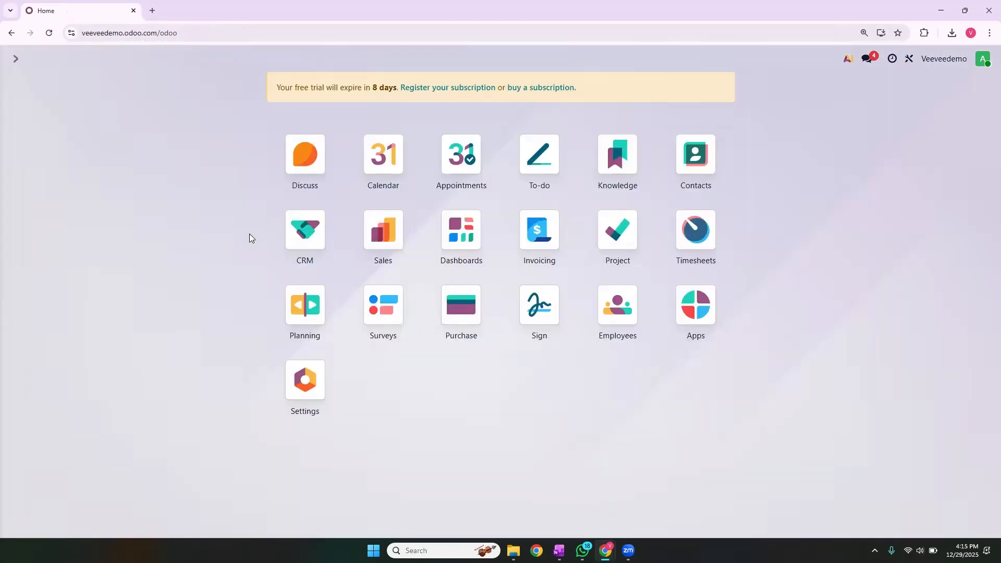
left_click(619, 239)
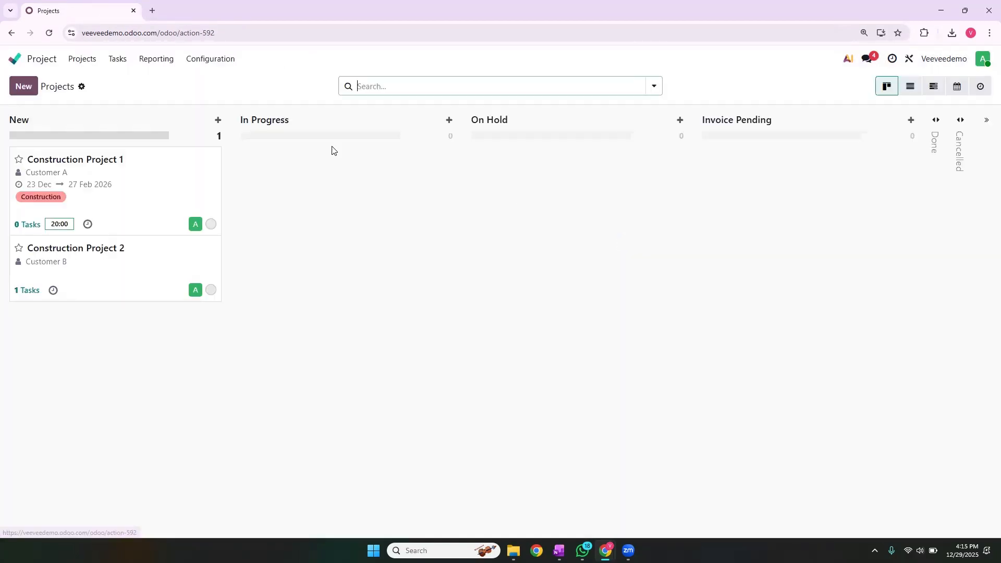
left_click(124, 255)
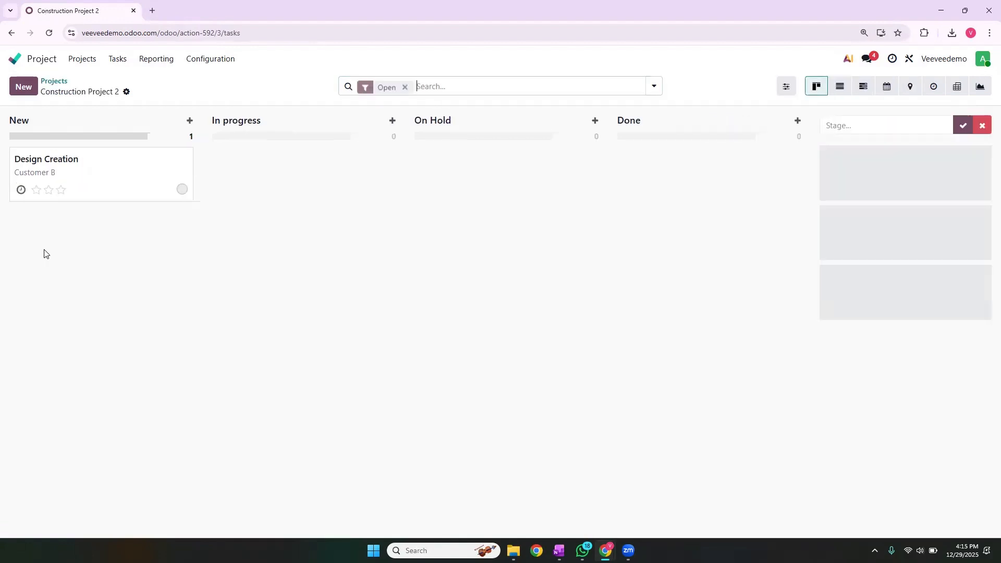
left_click(105, 165)
left_click(90, 204)
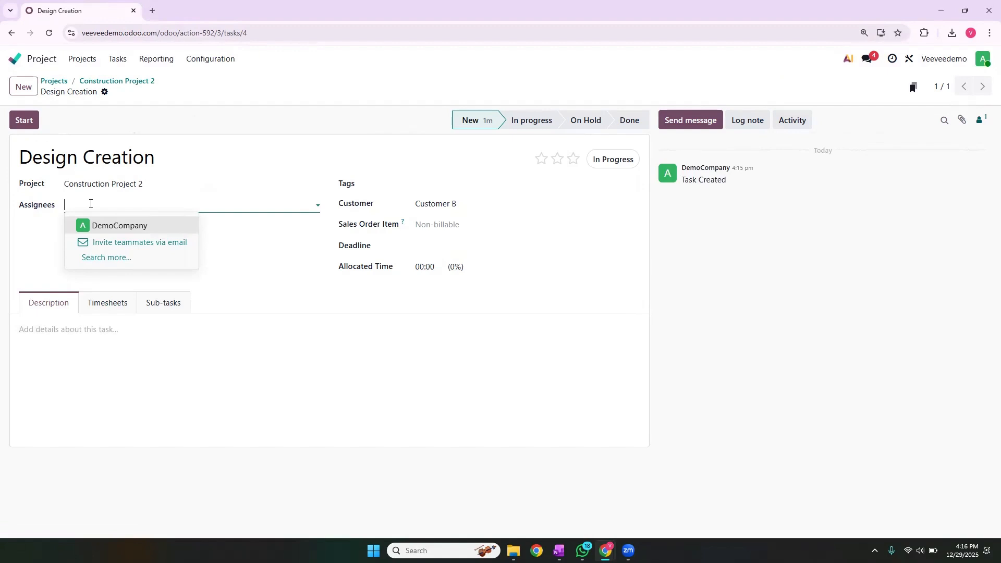
left_click(110, 225)
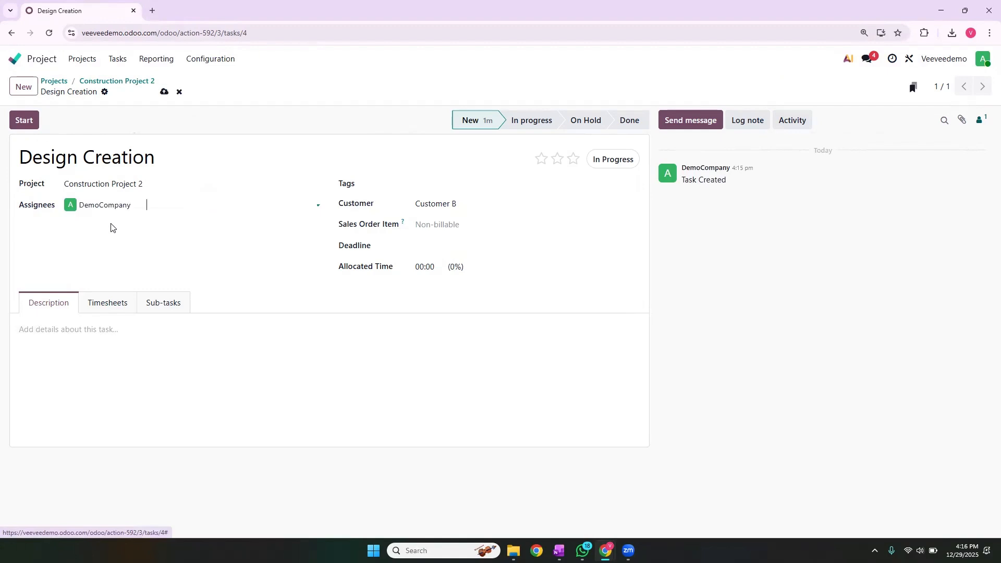
- View the tags and sales order items available for the Design Creation task
left_click(446, 184)
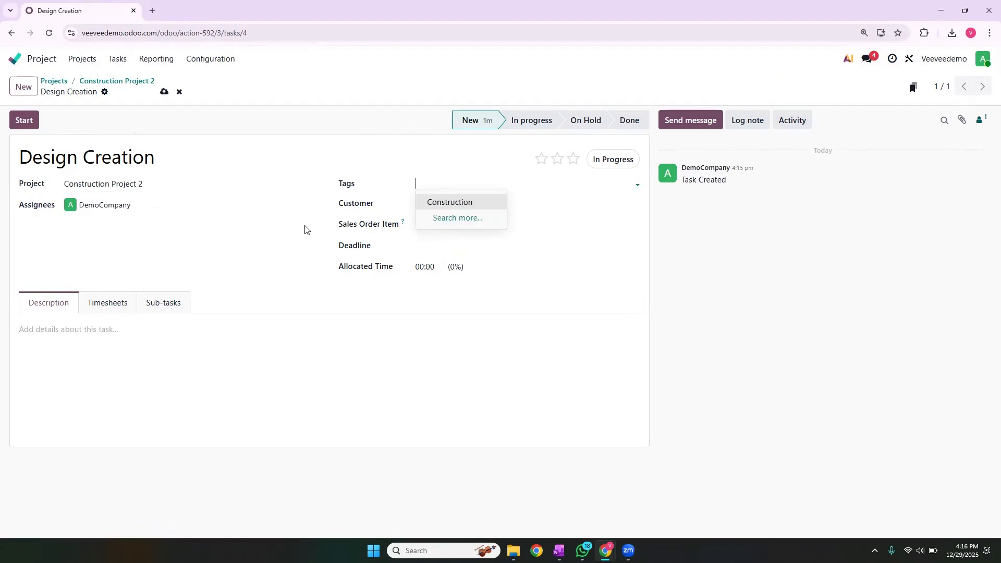
left_click(439, 178)
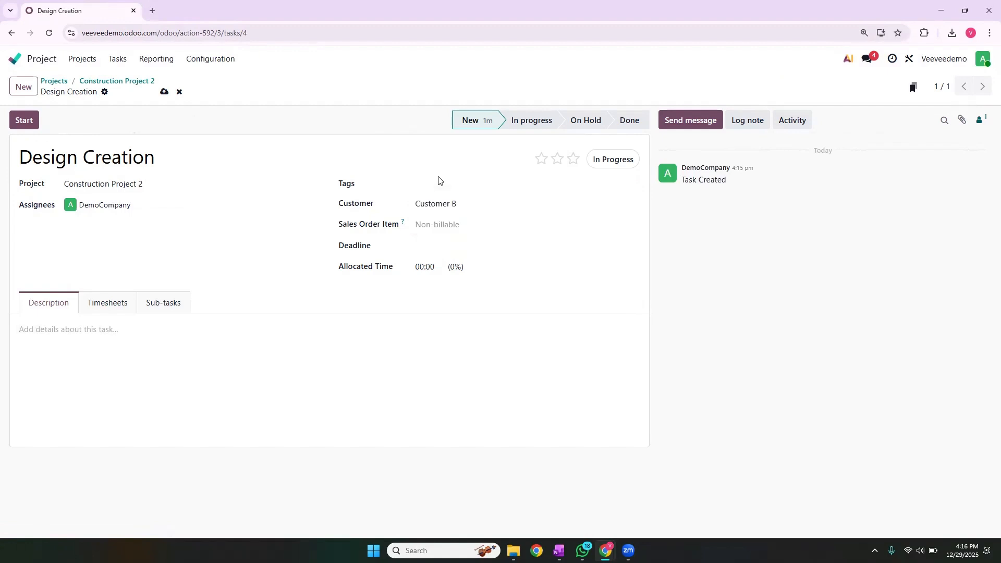
left_click(444, 223)
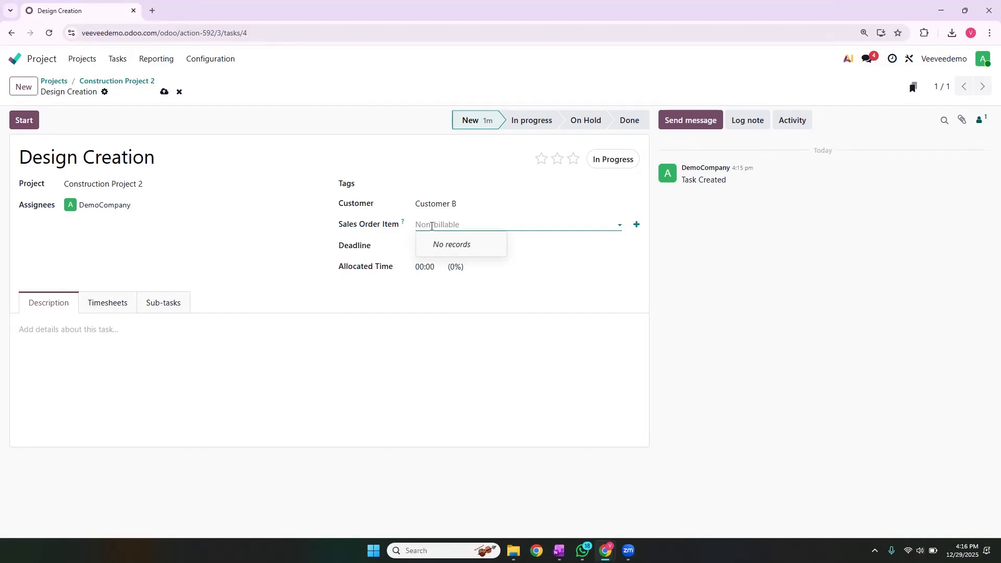
- Set the Design Creation task's deadline to 29 December 2025 5:00 pm and its allocated time to 5 hours, and save the task
left_click(490, 221)
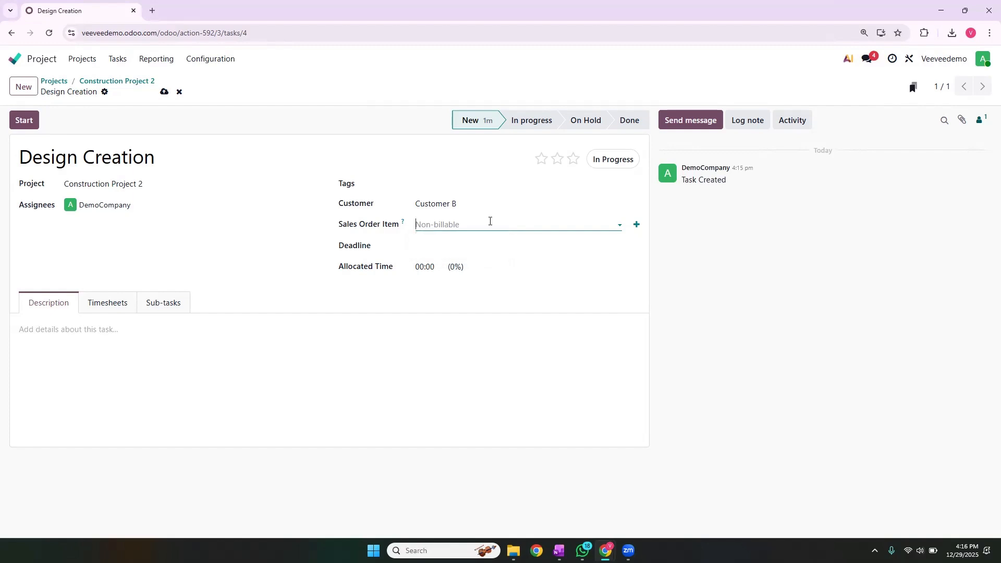
left_click(444, 250)
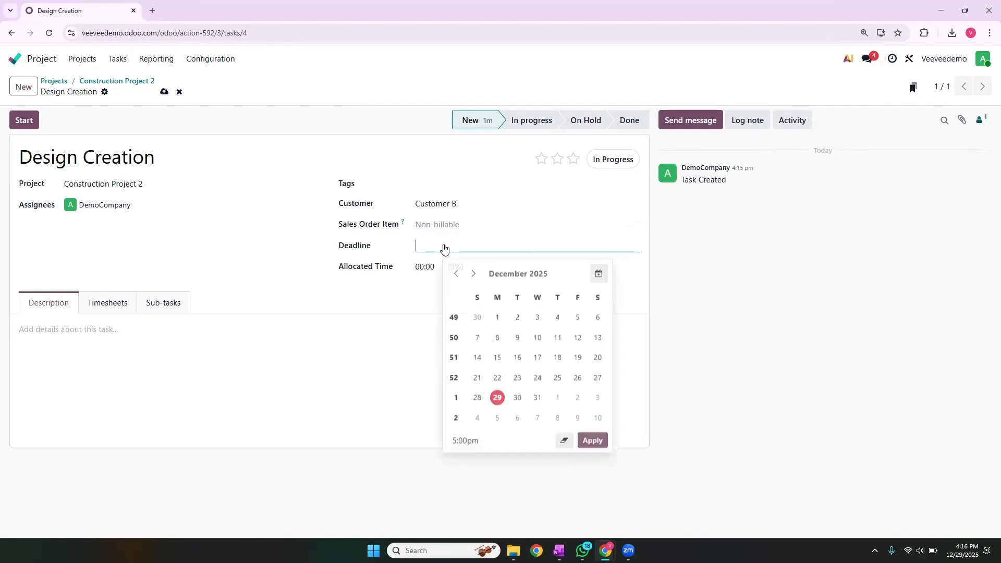
left_click(497, 395)
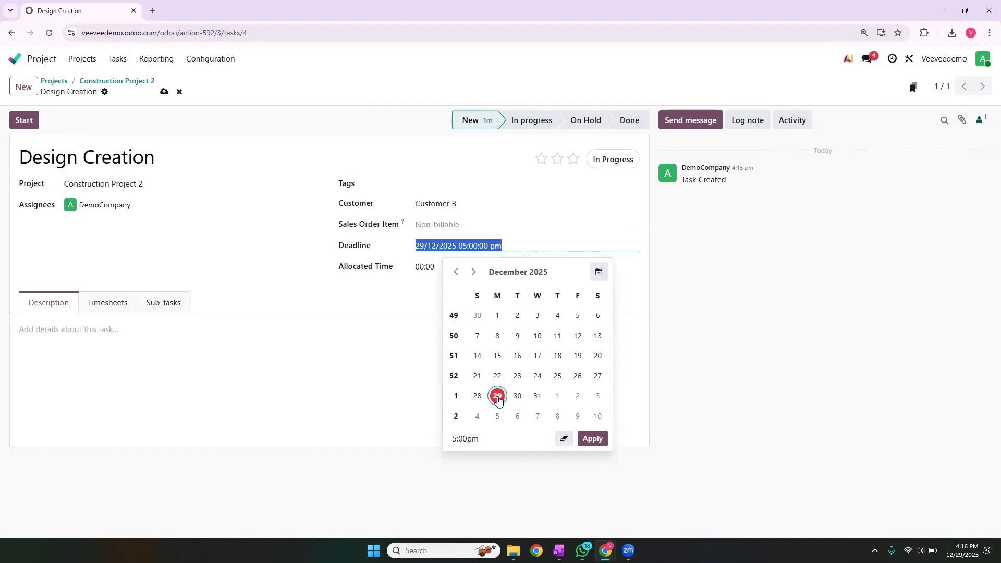
left_click(402, 353)
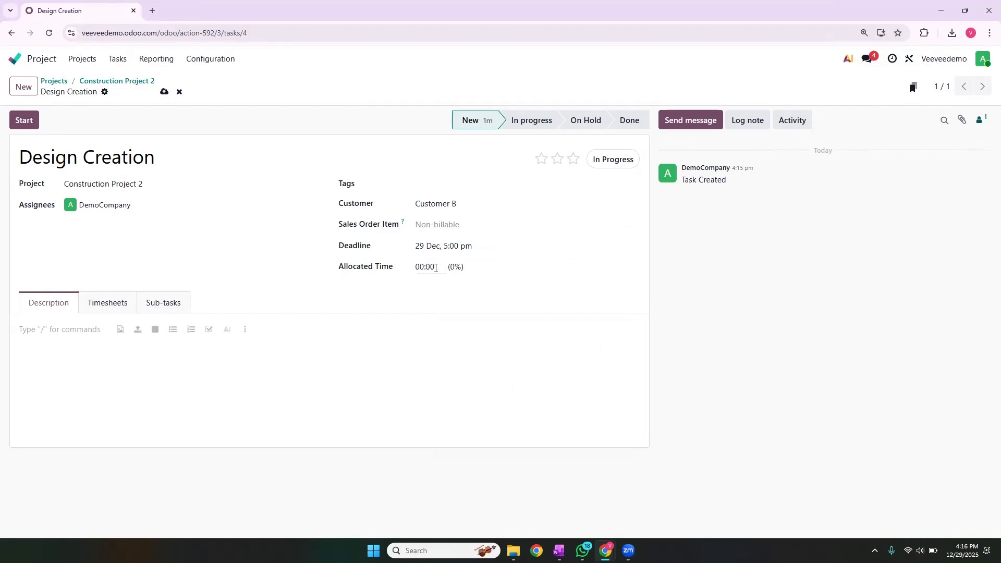
left_click(436, 268)
type("5")
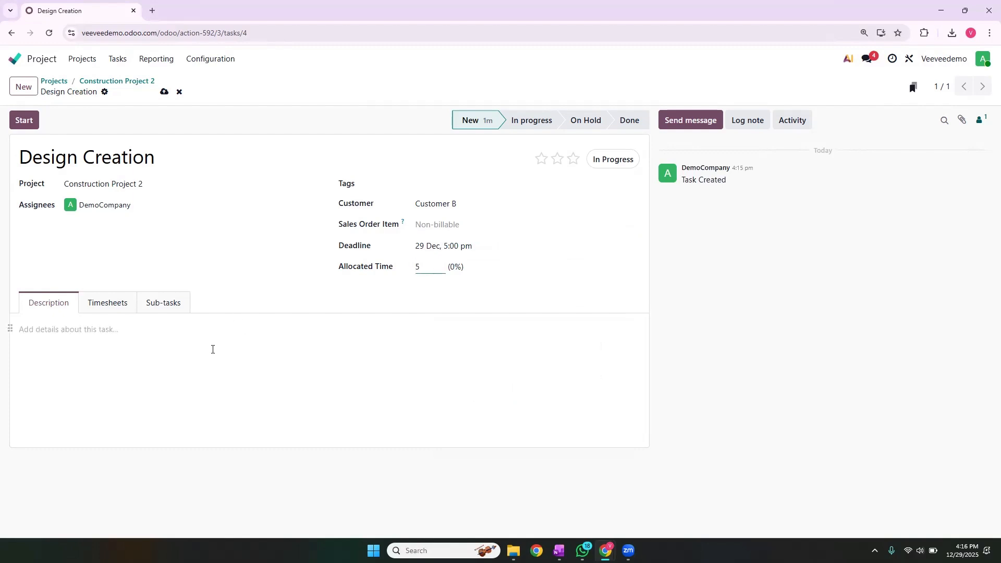
left_click(212, 350)
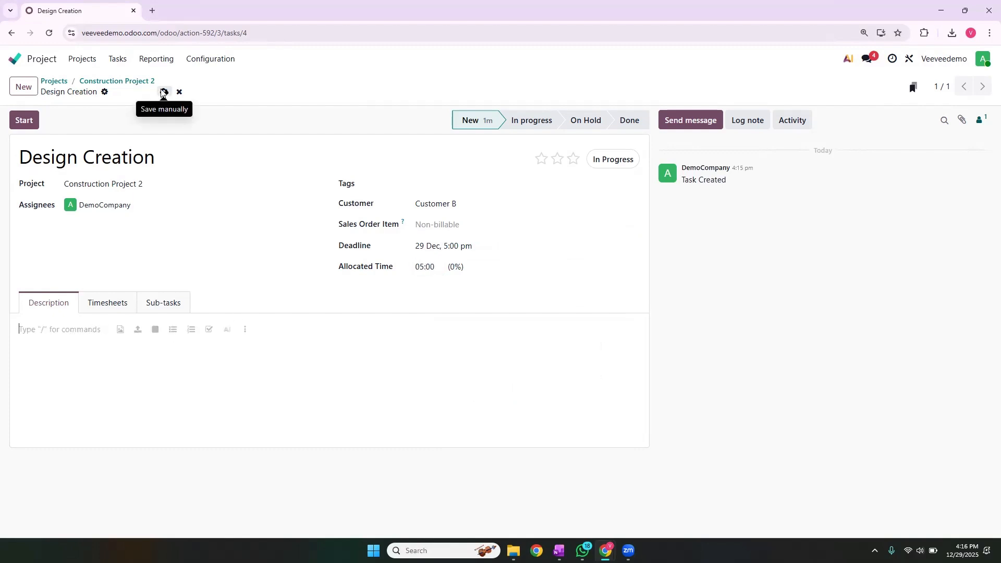
left_click(165, 91)
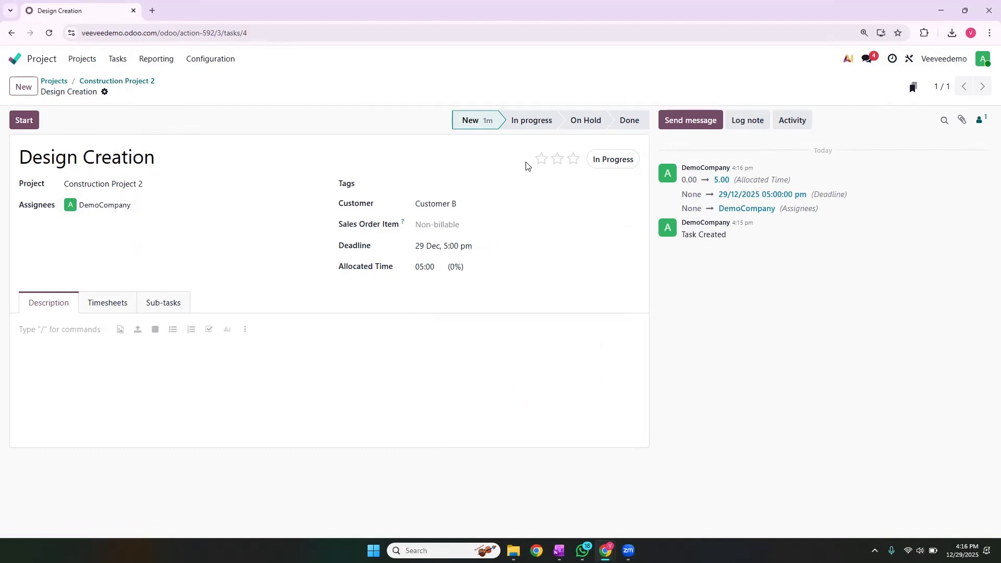
- Check the message notifications and give the Design Creation task the three-star Urgent priority
left_click(866, 60)
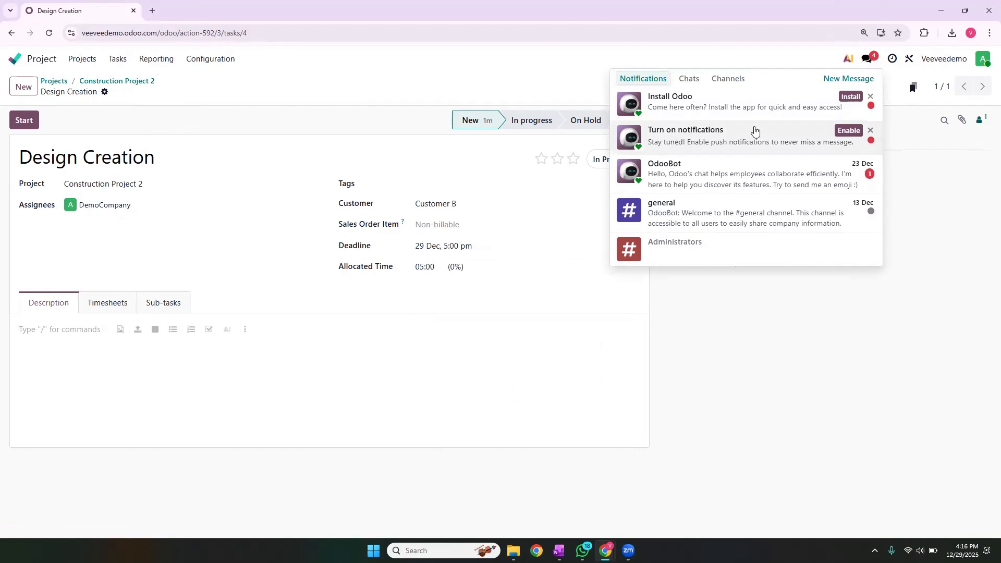
left_click(416, 63)
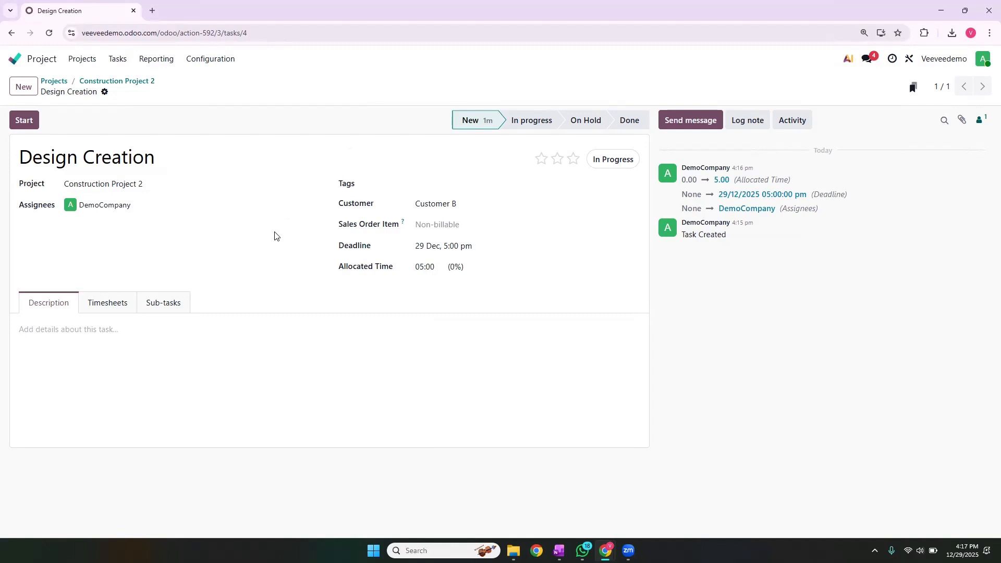
left_click(572, 159)
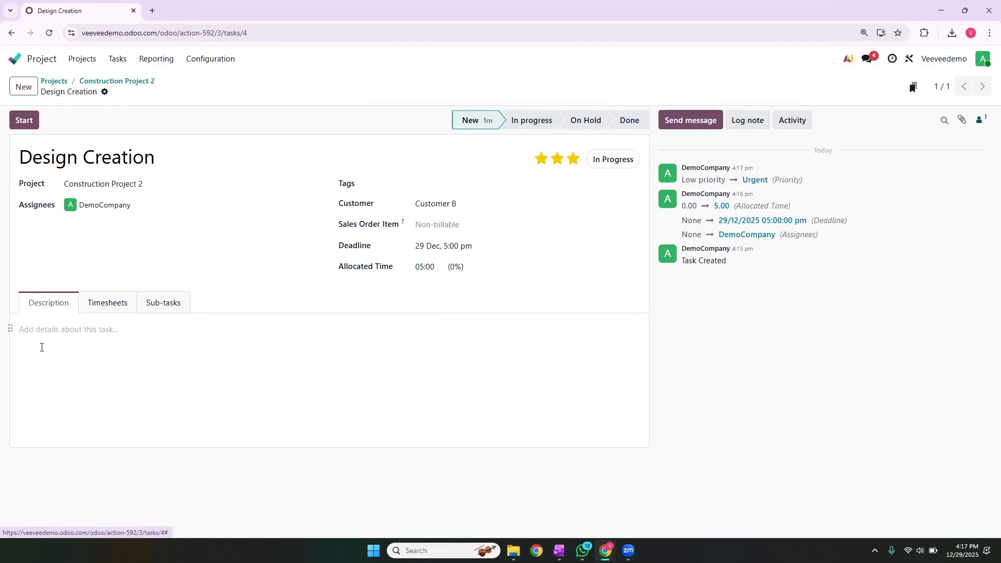
- View the task on the Construction Project 2 board, reopen it and enter the description "intial level design creation over."
left_click(119, 81)
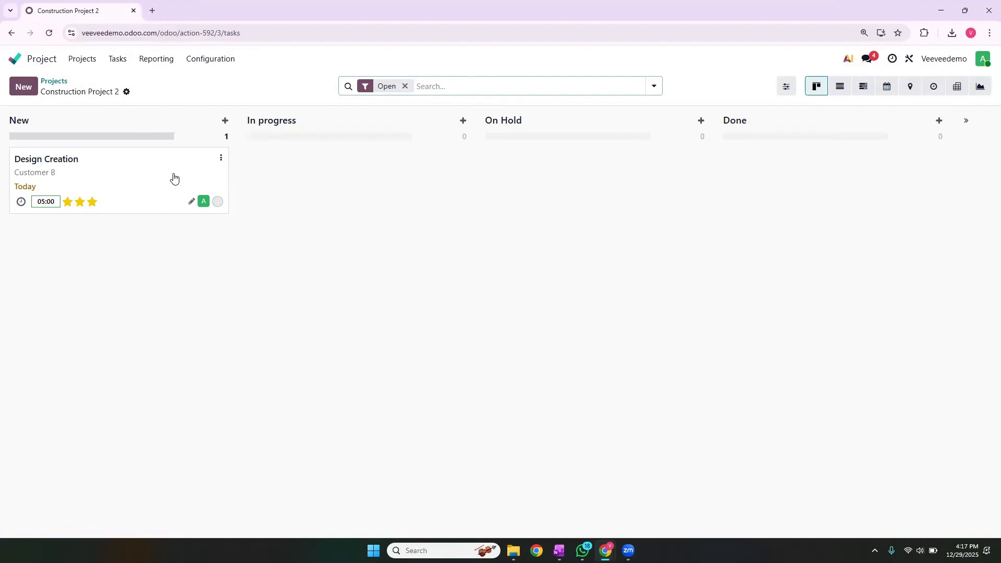
left_click(138, 189)
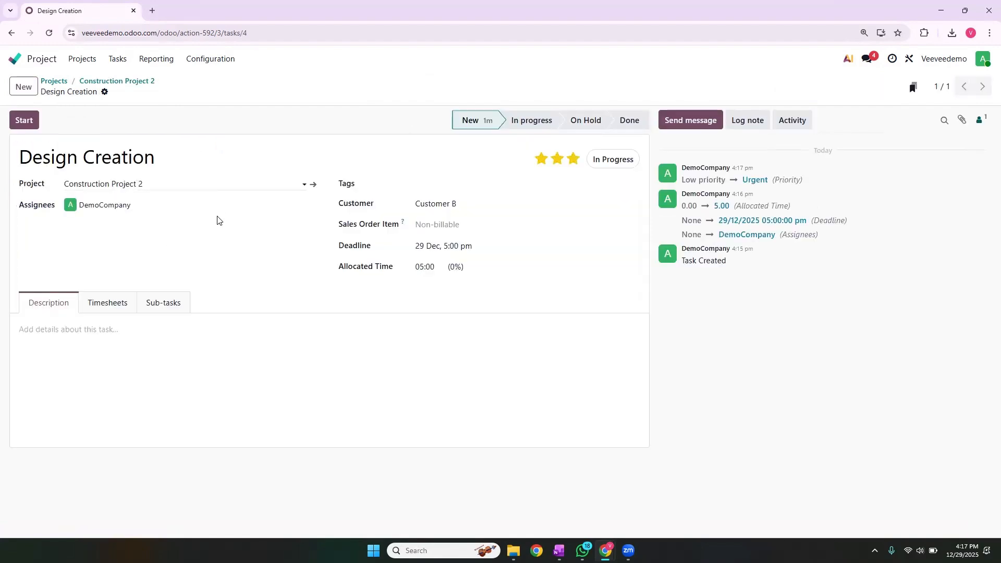
left_click(120, 309)
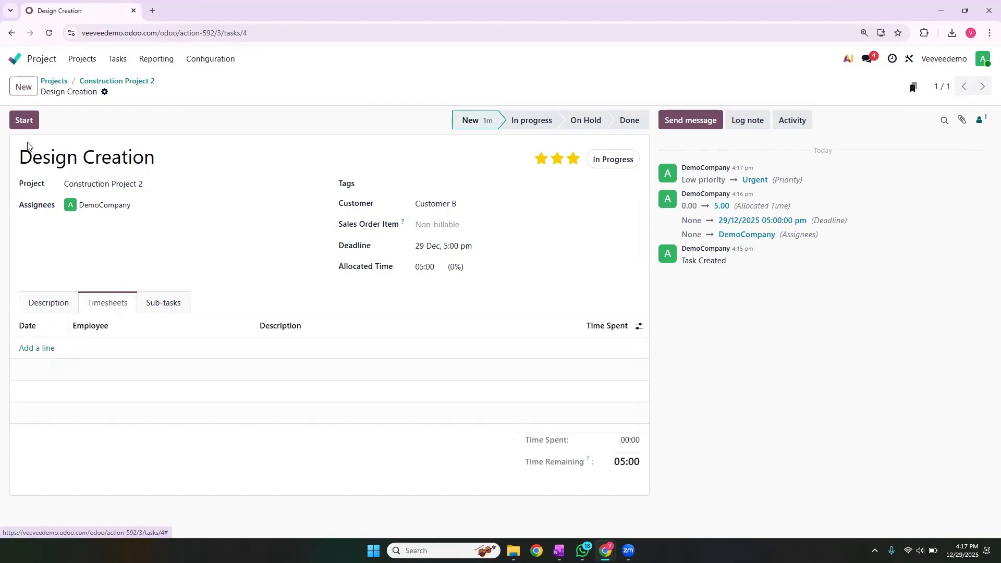
left_click(37, 306)
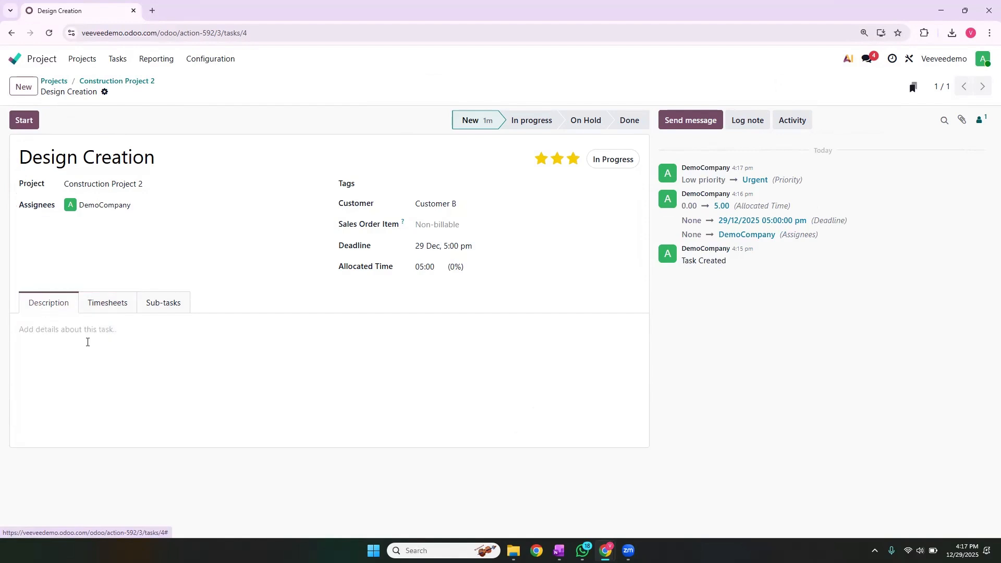
left_click(86, 334)
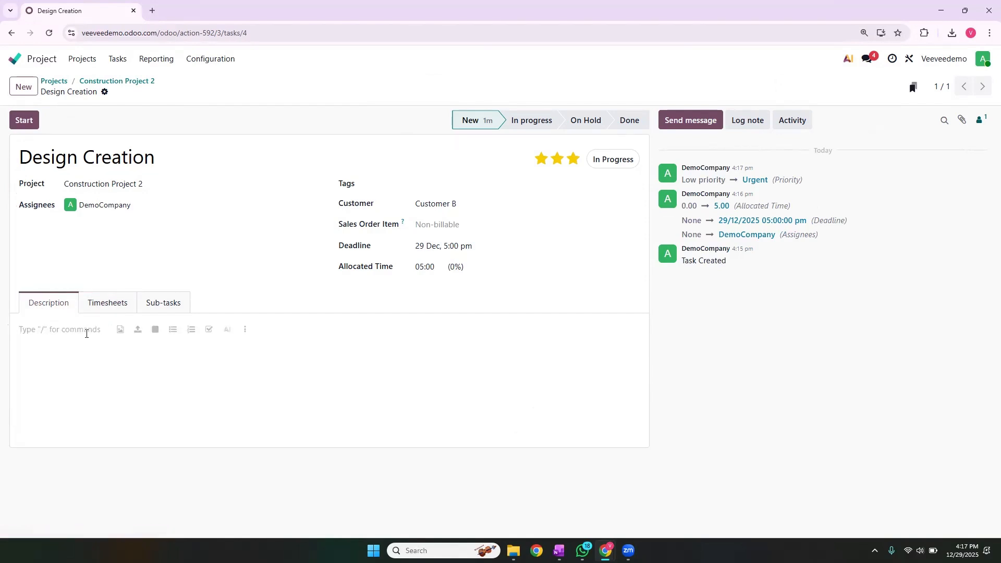
type("intial ")
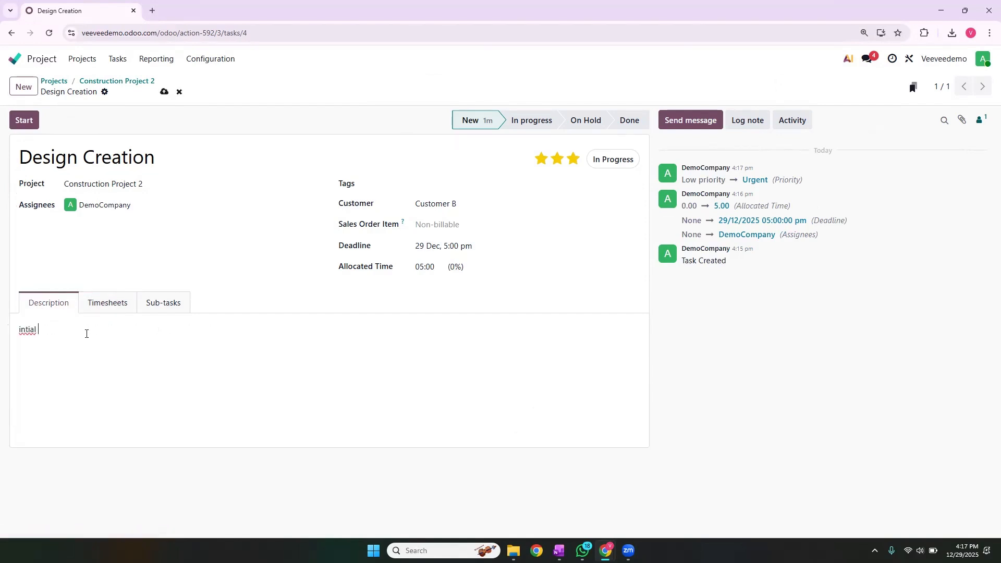
type("level design d")
type("reation over.")
key("Return")
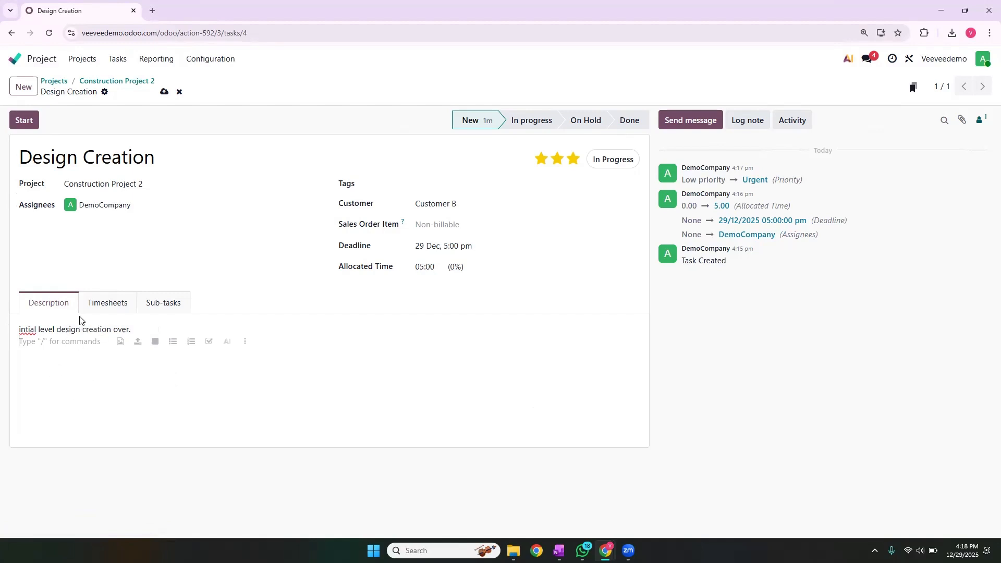
- Run and stop the task's timesheet timer, and log 1 hour with the description "Development 1st level"
left_click(102, 302)
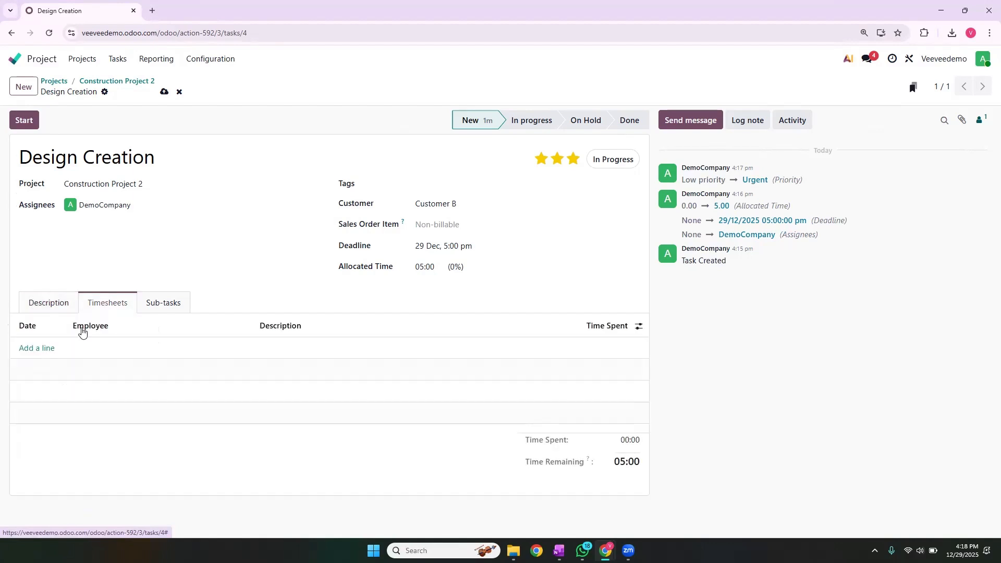
left_click(29, 125)
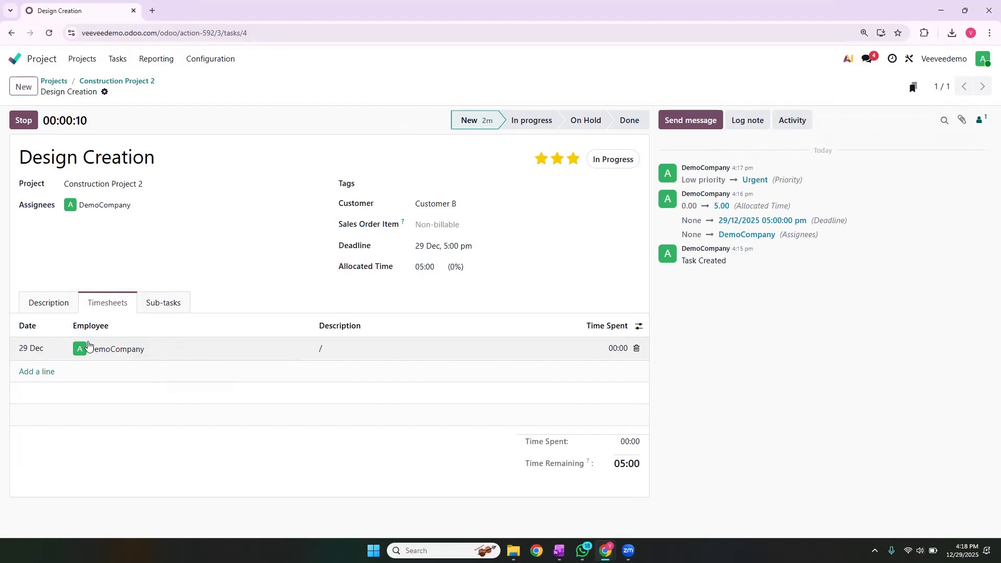
left_click(24, 119)
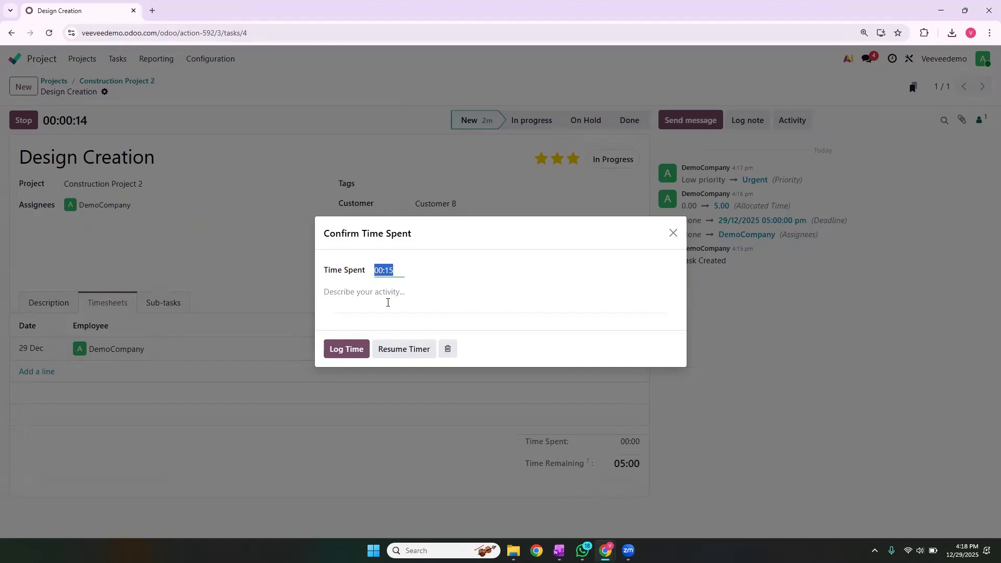
type("1")
left_click(360, 293)
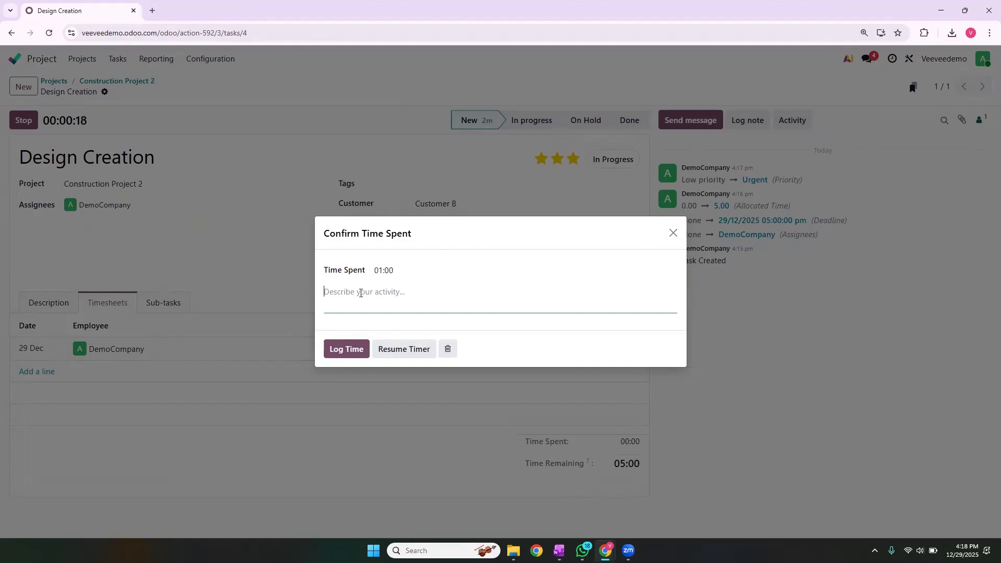
type("Development 1st level")
left_click(350, 351)
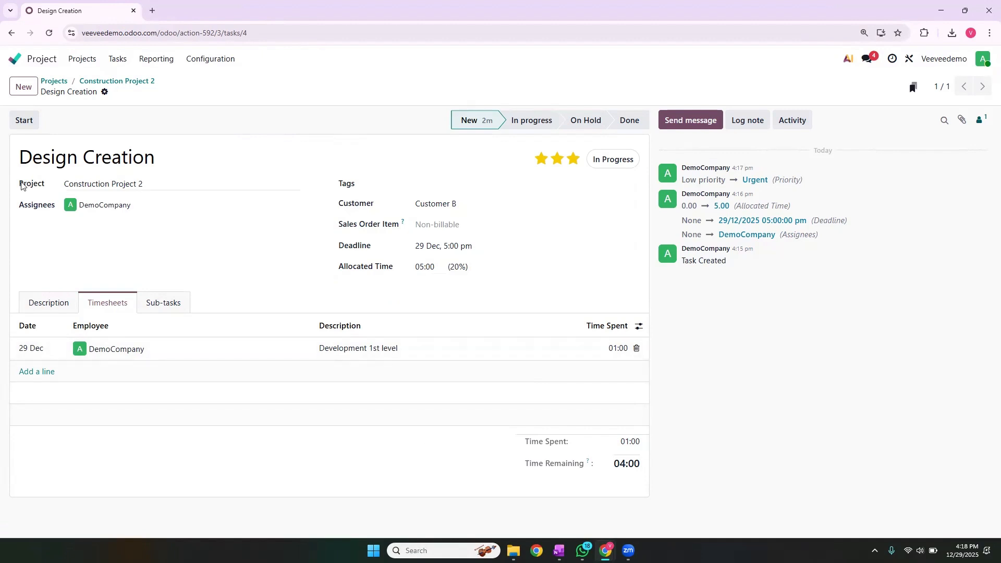
- Return to the Construction Project 2 board, move the Design Creation task to the In progress stage and open it
left_click(96, 84)
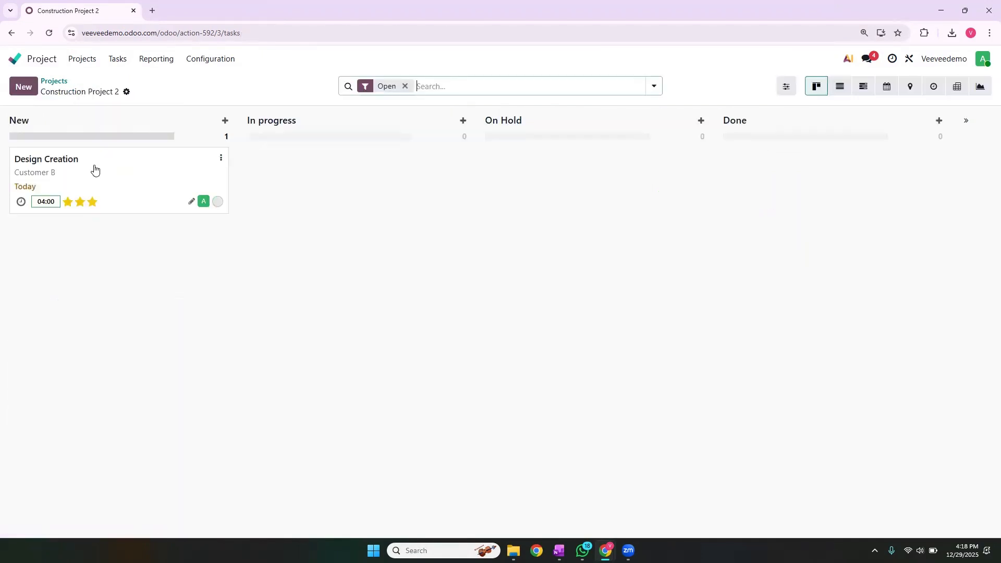
left_click(147, 190)
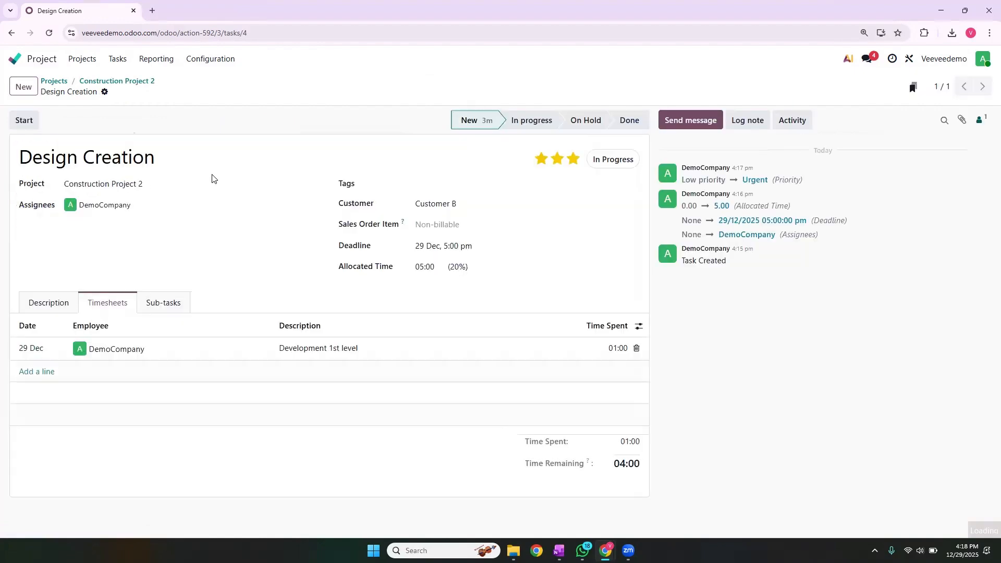
left_click(132, 81)
left_click_drag(80, 163, 271, 167)
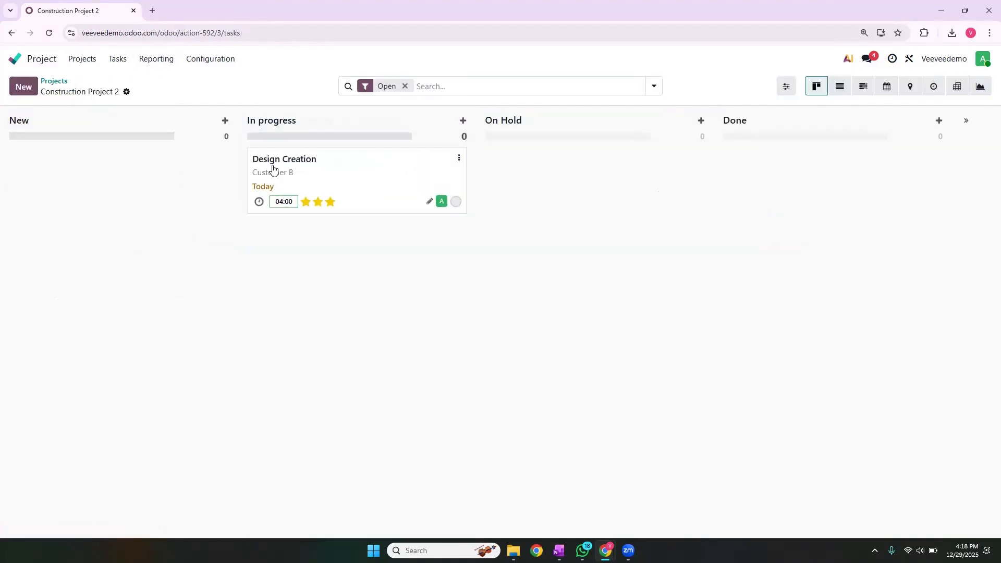
left_click(311, 168)
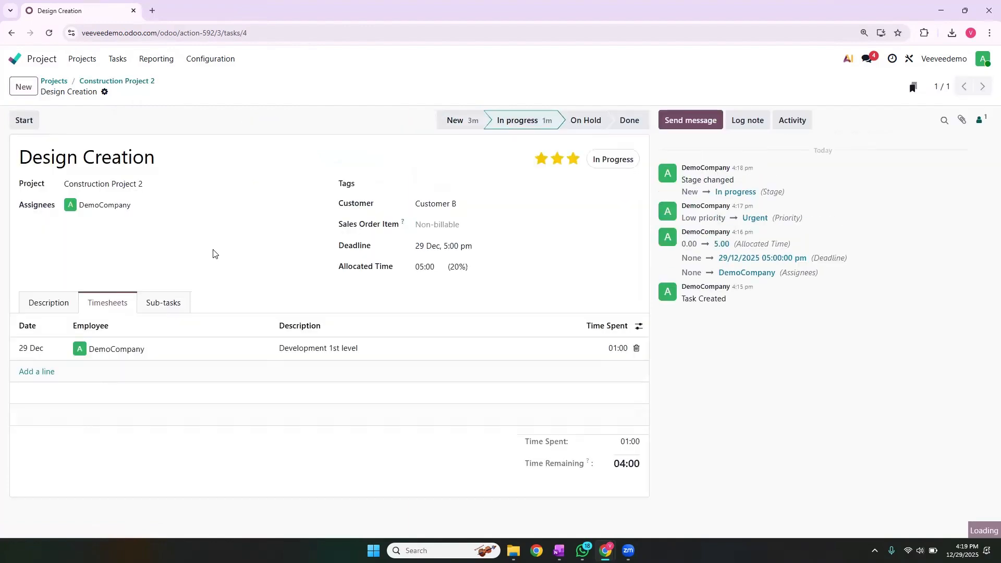
- Switch to the Timesheets app and view the logged hours in My Timesheets, the report by employee and All Timesheets
left_click(48, 63)
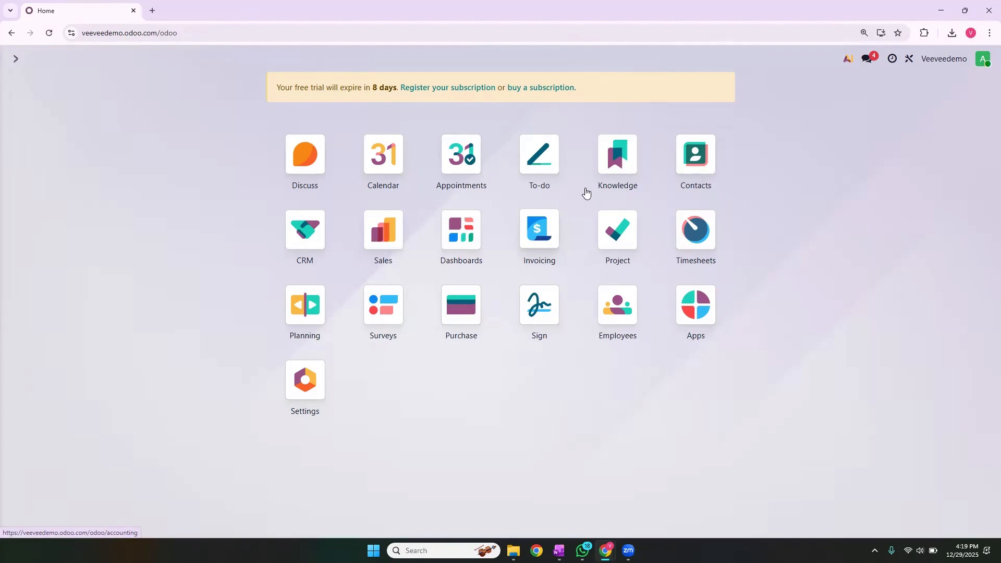
left_click(695, 255)
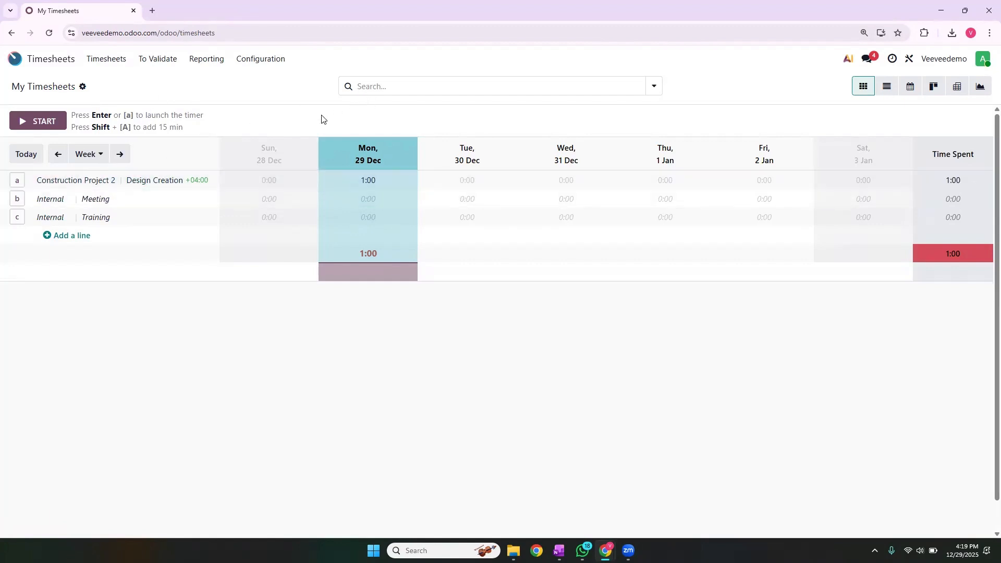
left_click(201, 63)
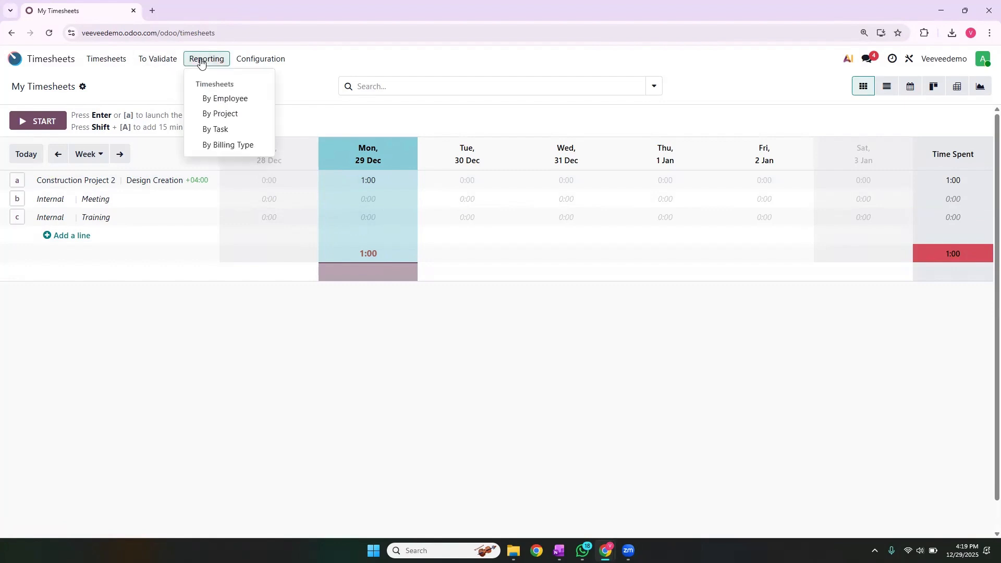
left_click(216, 100)
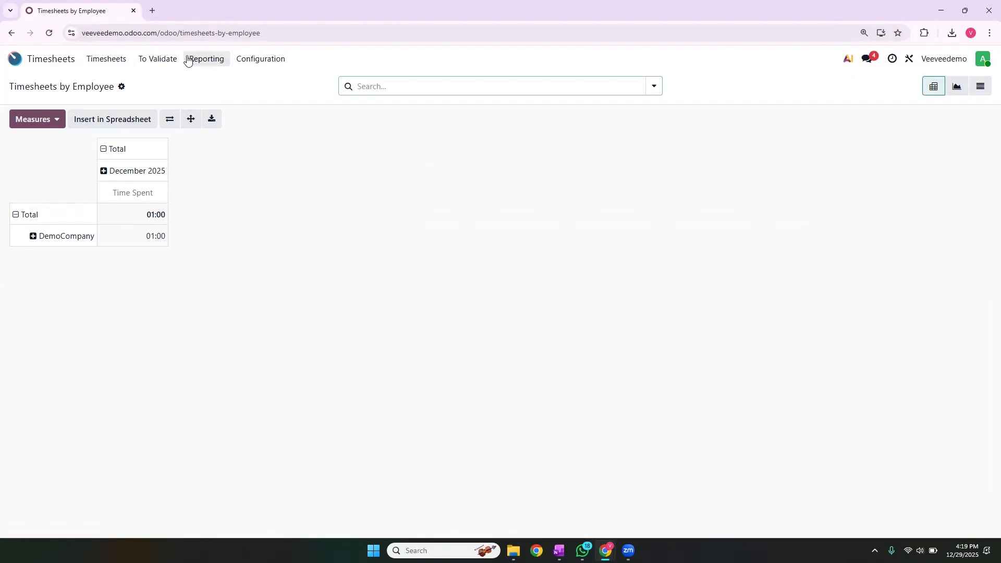
left_click(120, 60)
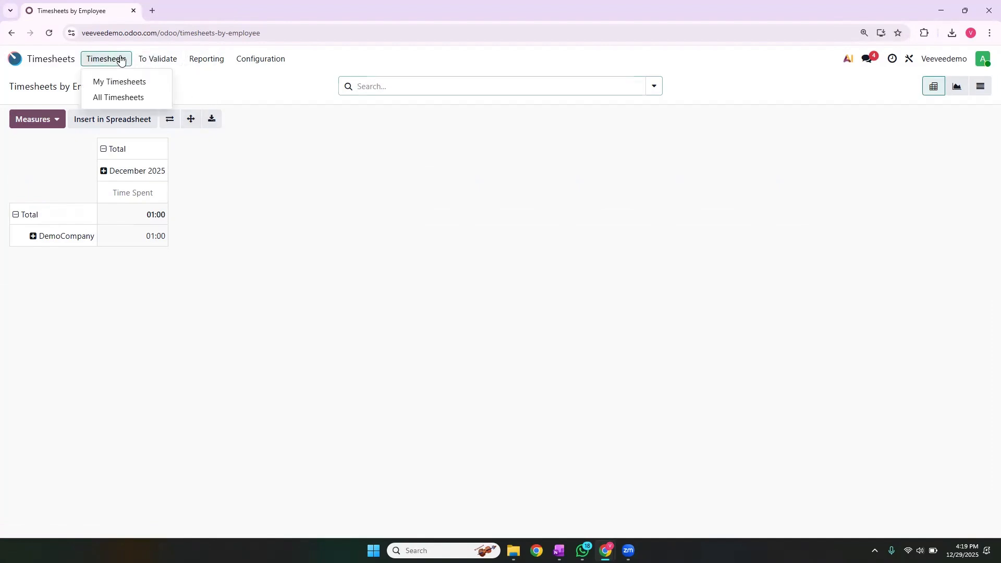
left_click(117, 98)
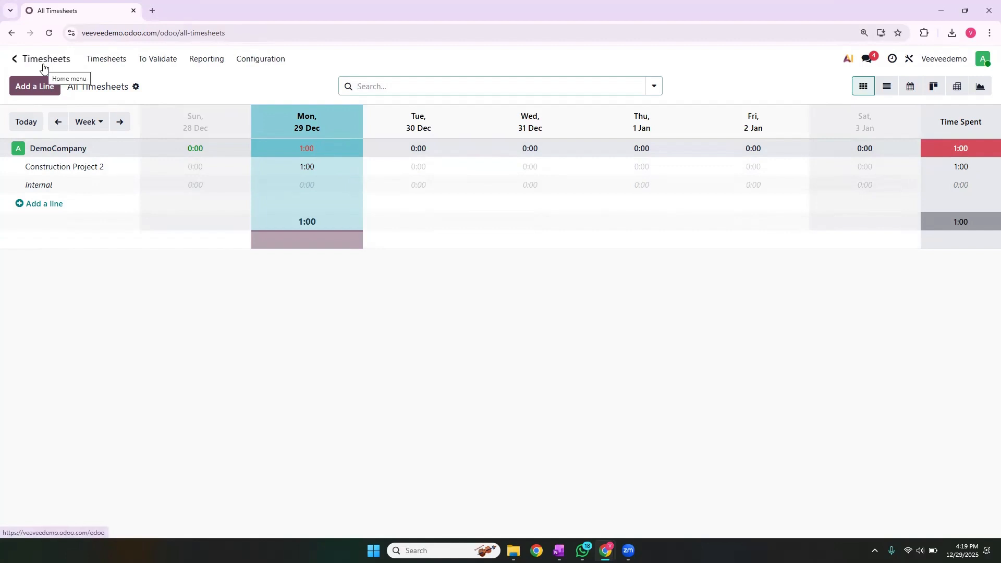
- Switch to the Project app and view the task boards of Construction Project 1 and Construction Project 2
left_click(43, 63)
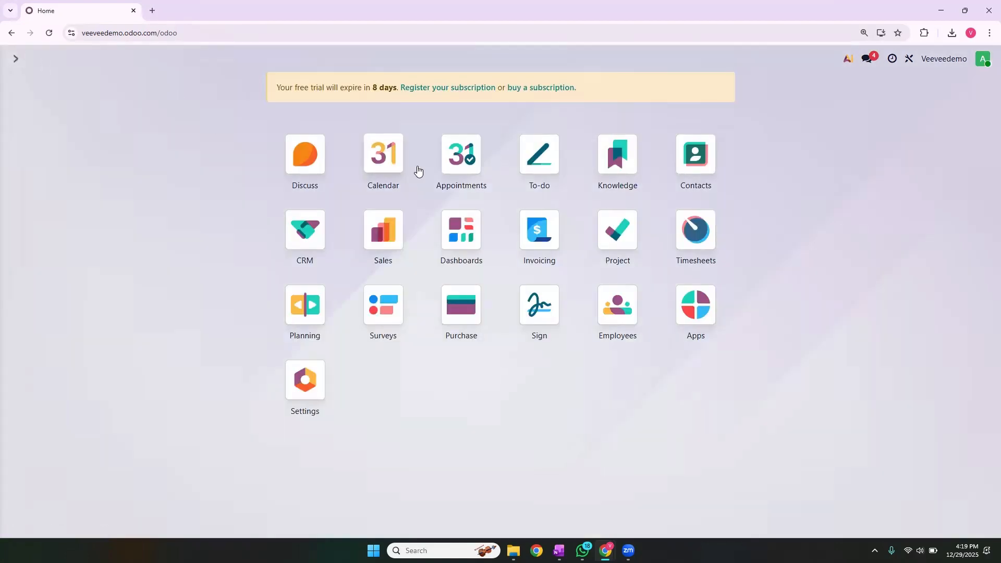
left_click(620, 242)
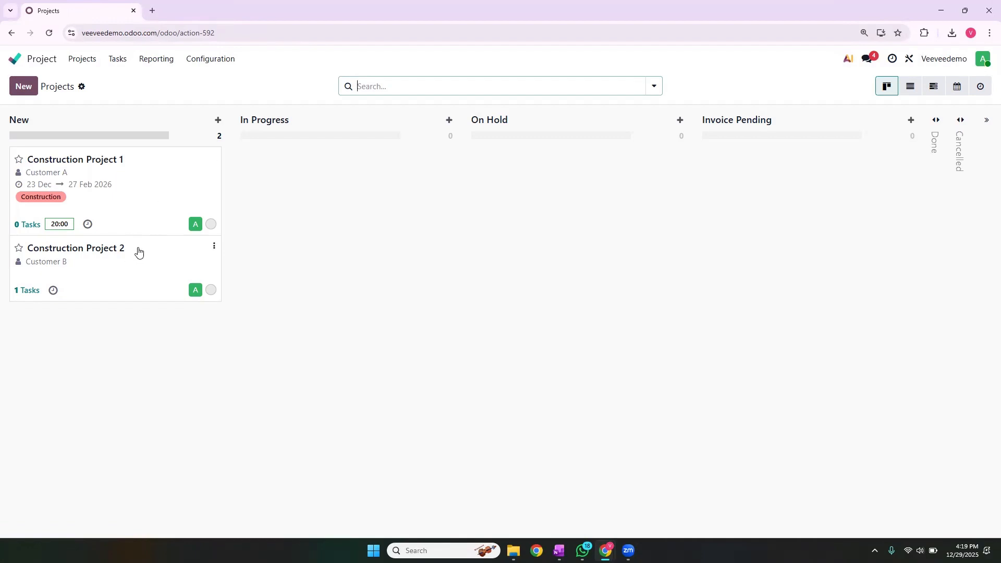
left_click(140, 208)
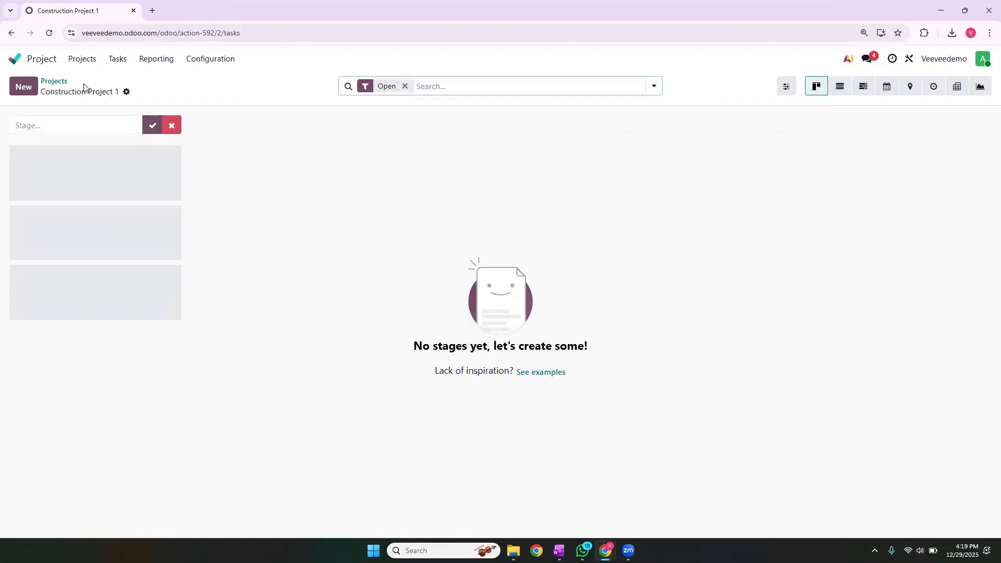
left_click(55, 81)
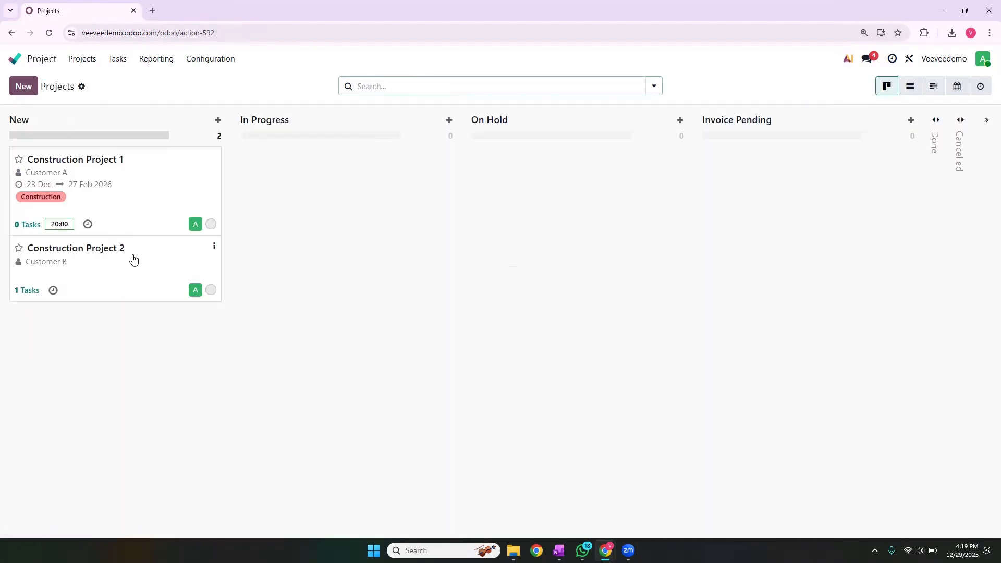
left_click(134, 260)
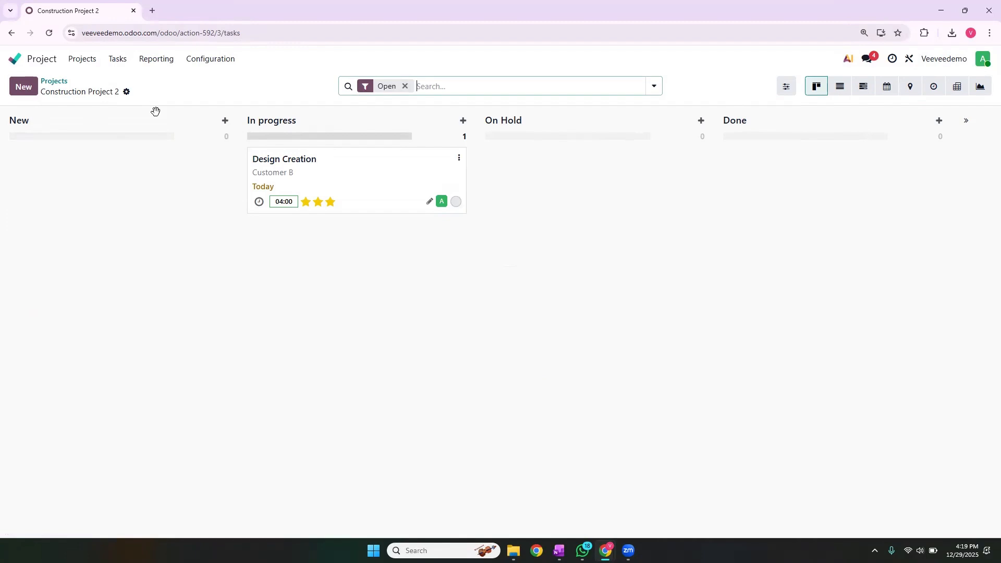
left_click(55, 83)
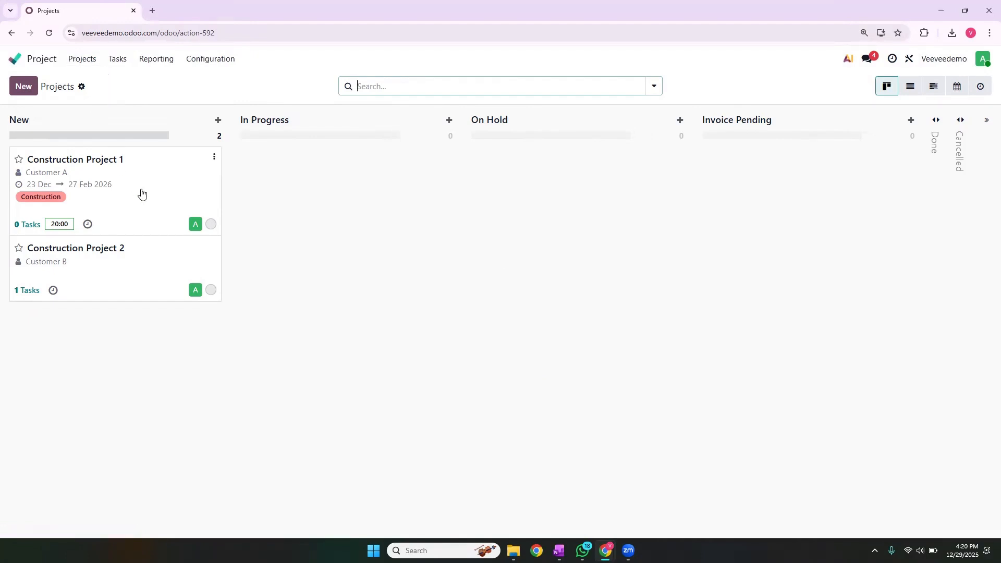
- View the personal task board in My Tasks, and return to the Projects overview
left_click(122, 62)
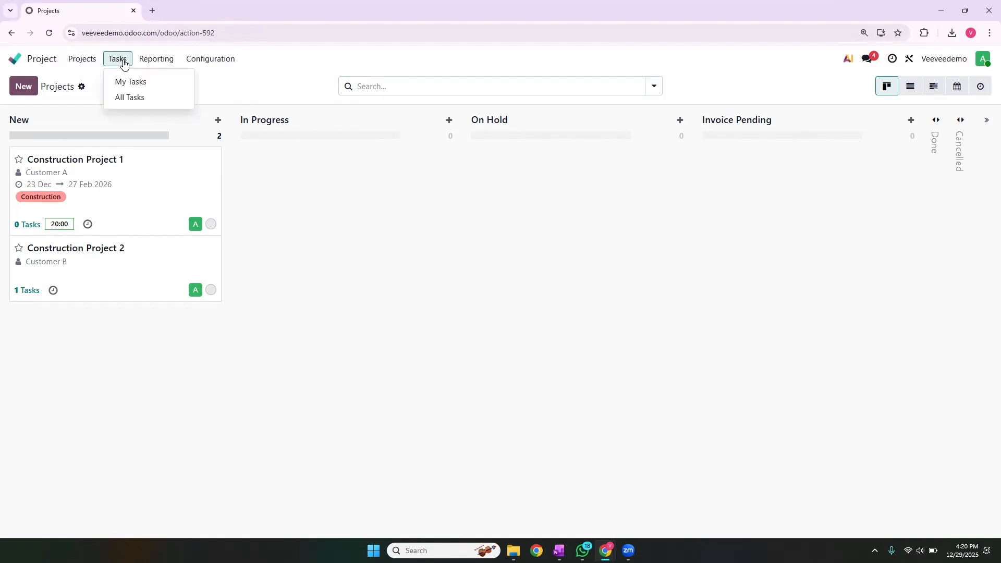
left_click(130, 86)
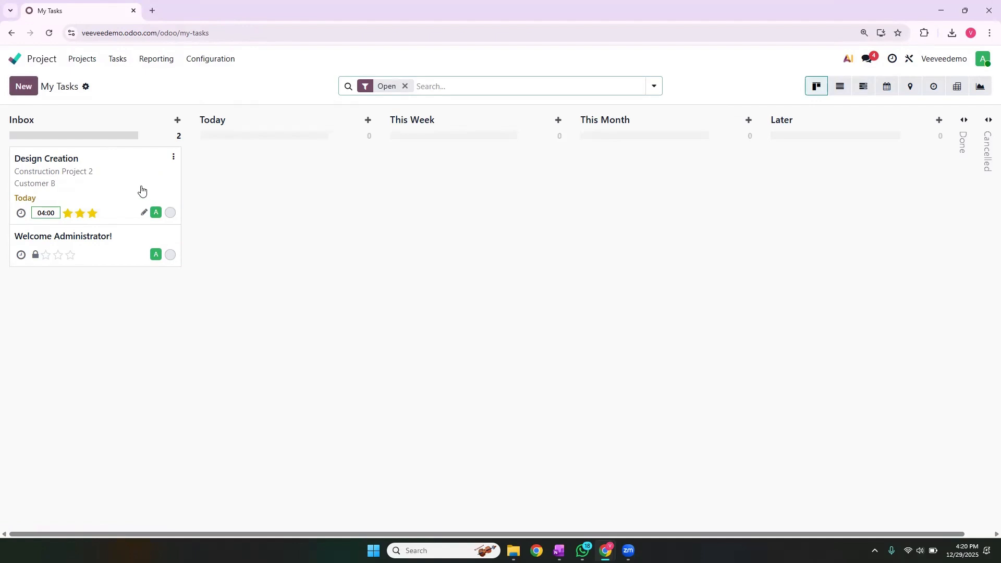
left_click(117, 60)
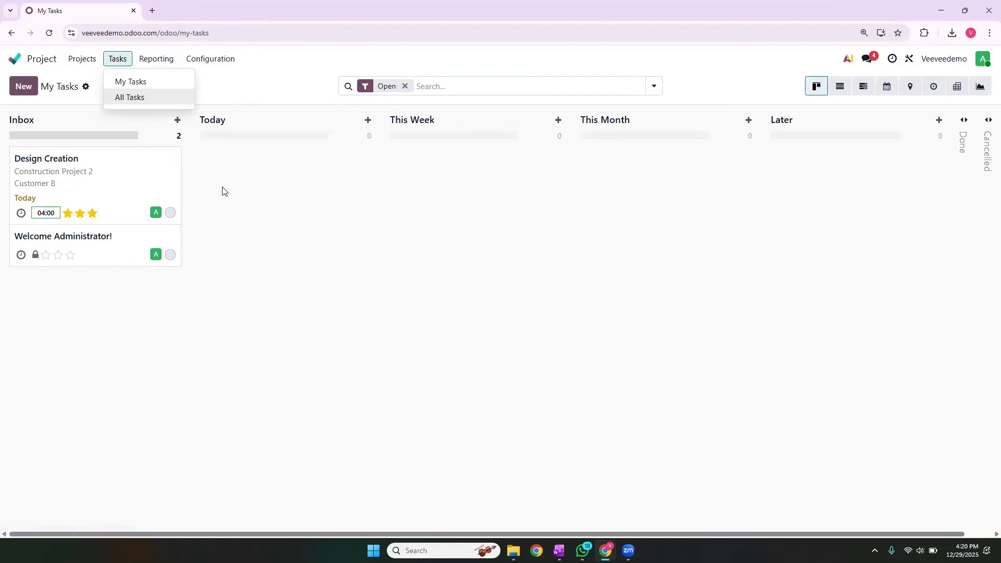
left_click(170, 147)
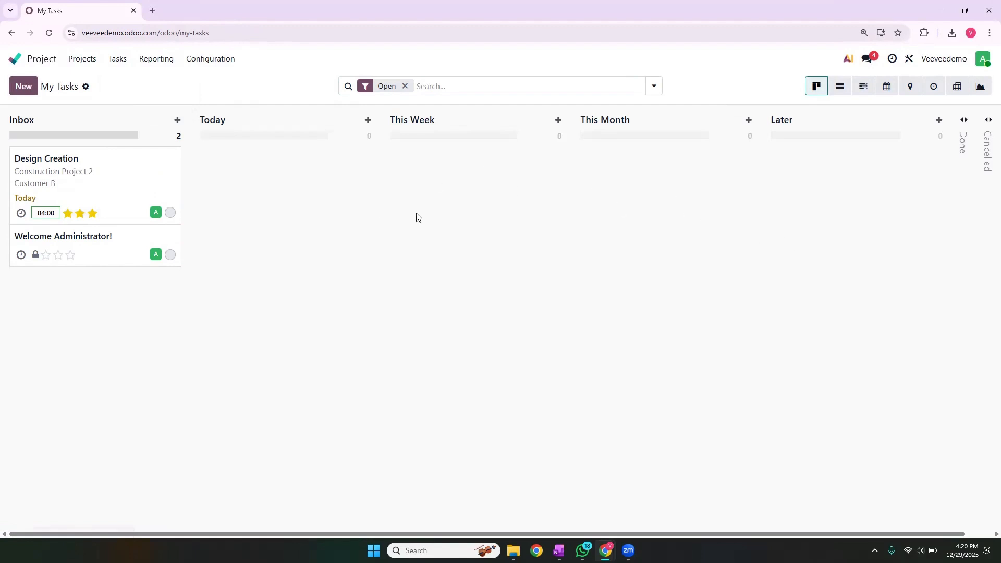
left_click(80, 61)
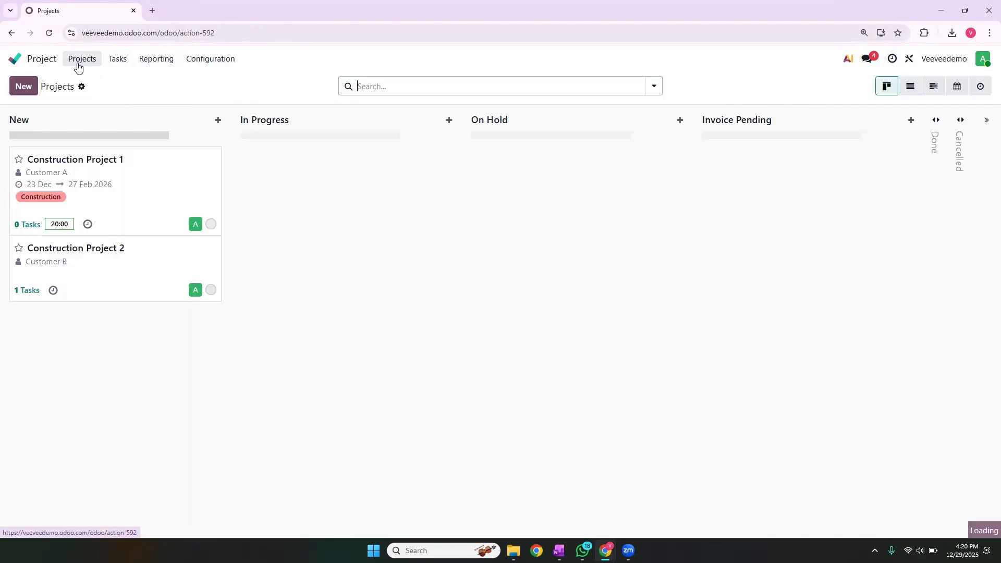